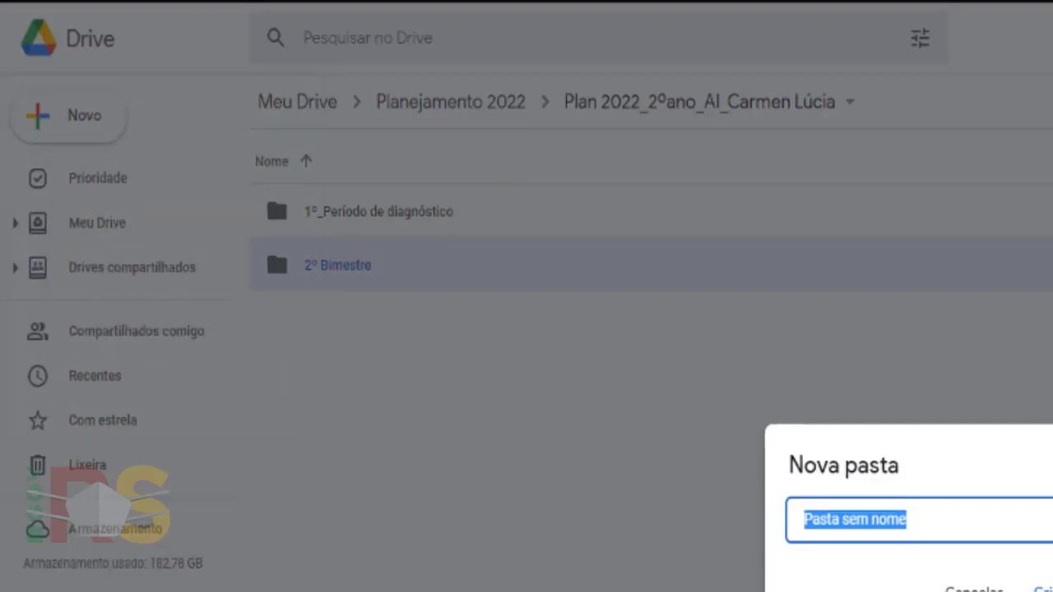
- Create the '3º Bimestre' and '4º Bimestre' folders in the teacher's planning folder
text(3º Bimestre)
key(Return)
right_click(490, 436)
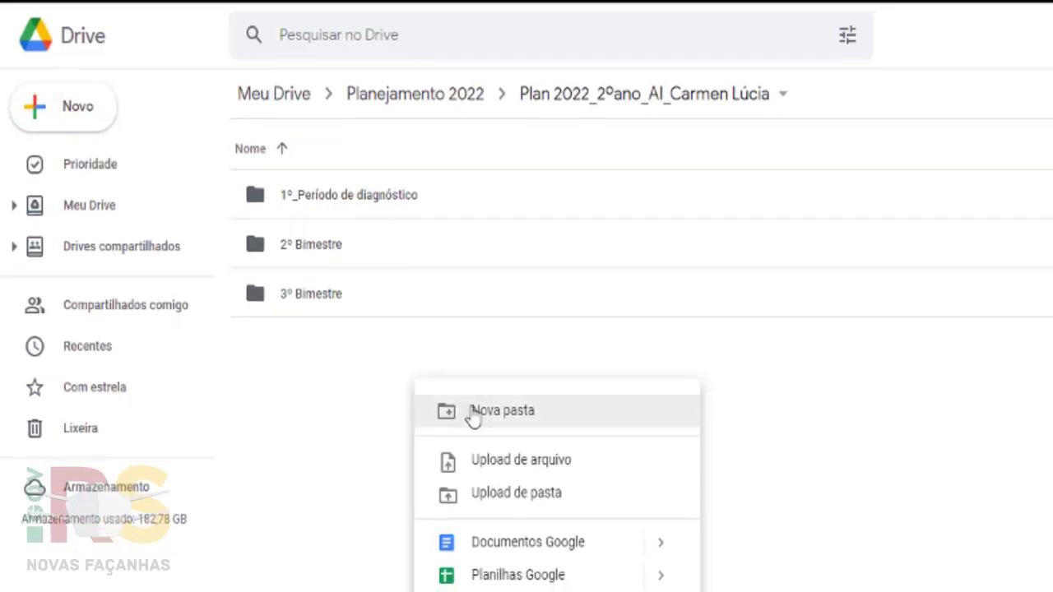
click(491, 428)
text(4º Bimestre)
key(Return)
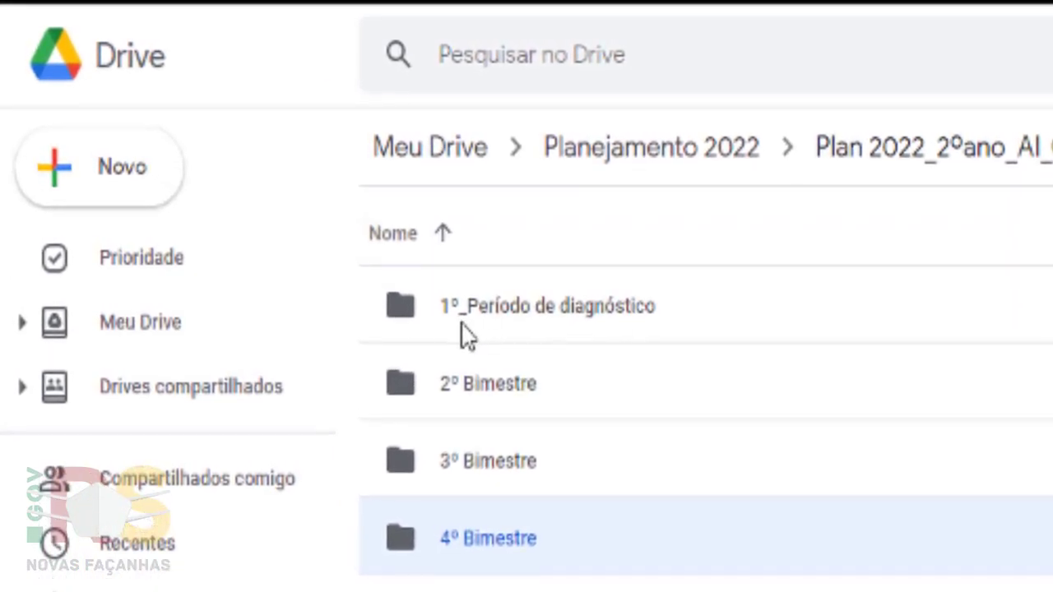
- Inside 1º_Período de diagnóstico, create a spreadsheet from the Plan 2022 EF_ 1º ao 9º ano template
double_click(566, 311)
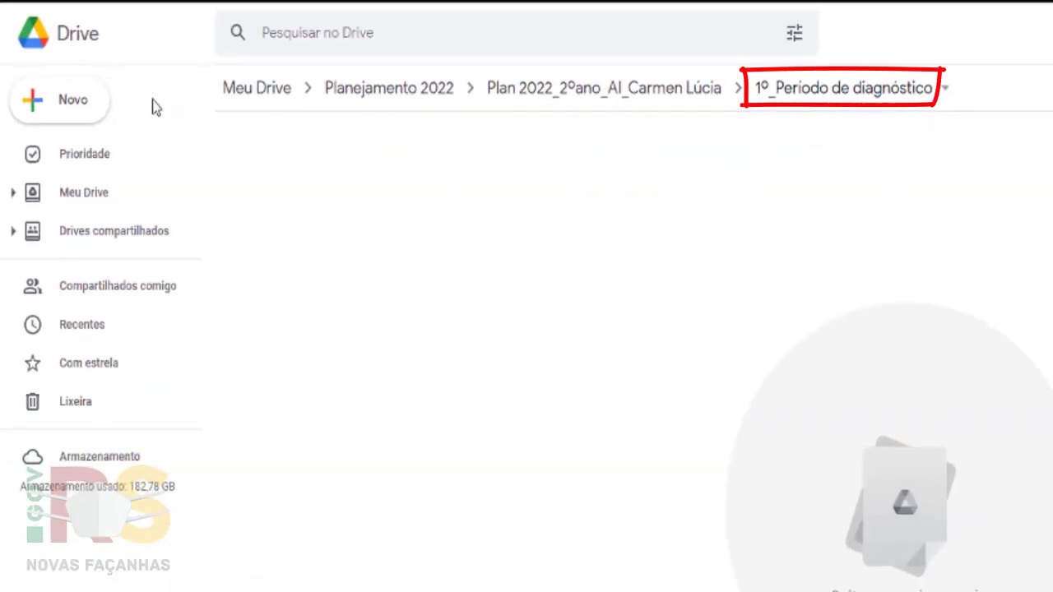
click(85, 108)
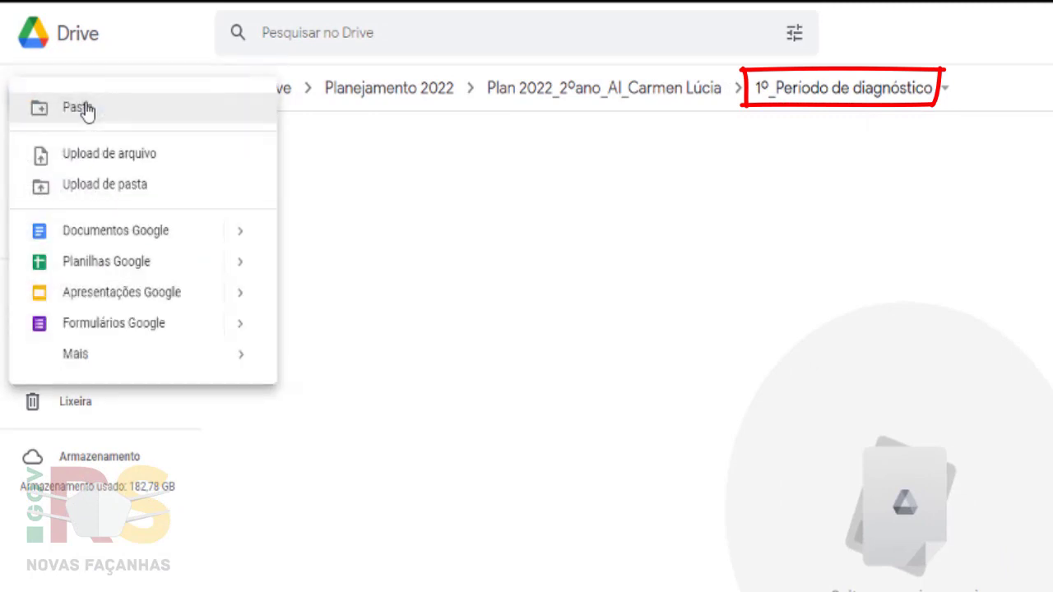
mouse_move(228, 275)
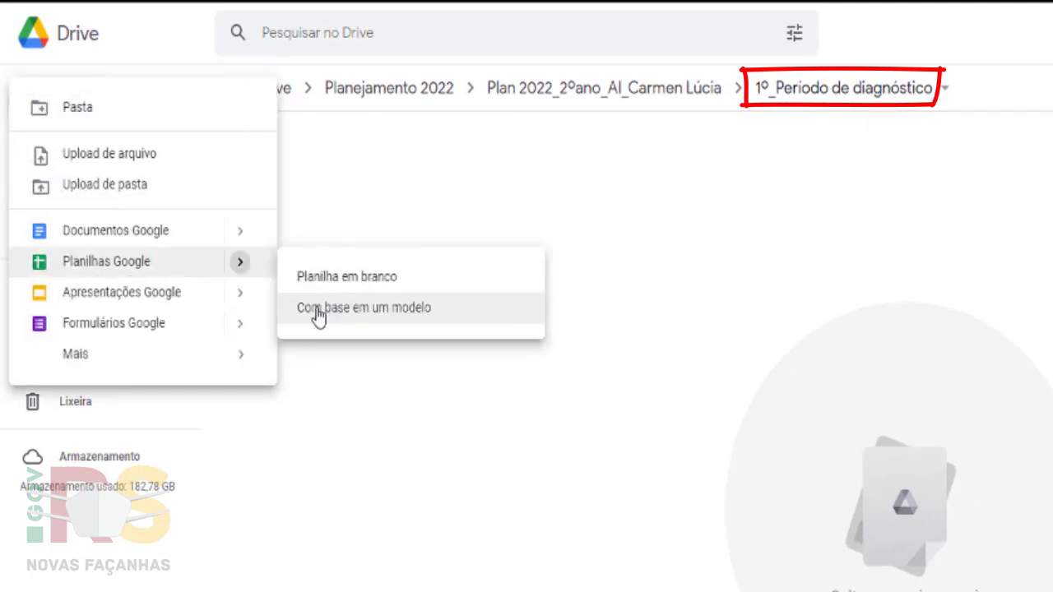
click(374, 317)
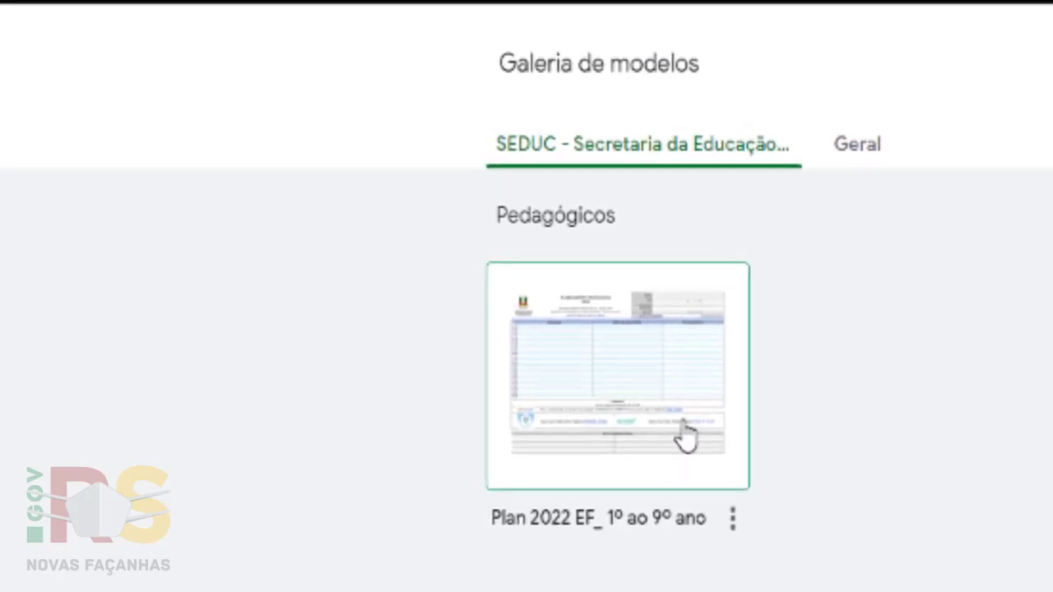
click(684, 427)
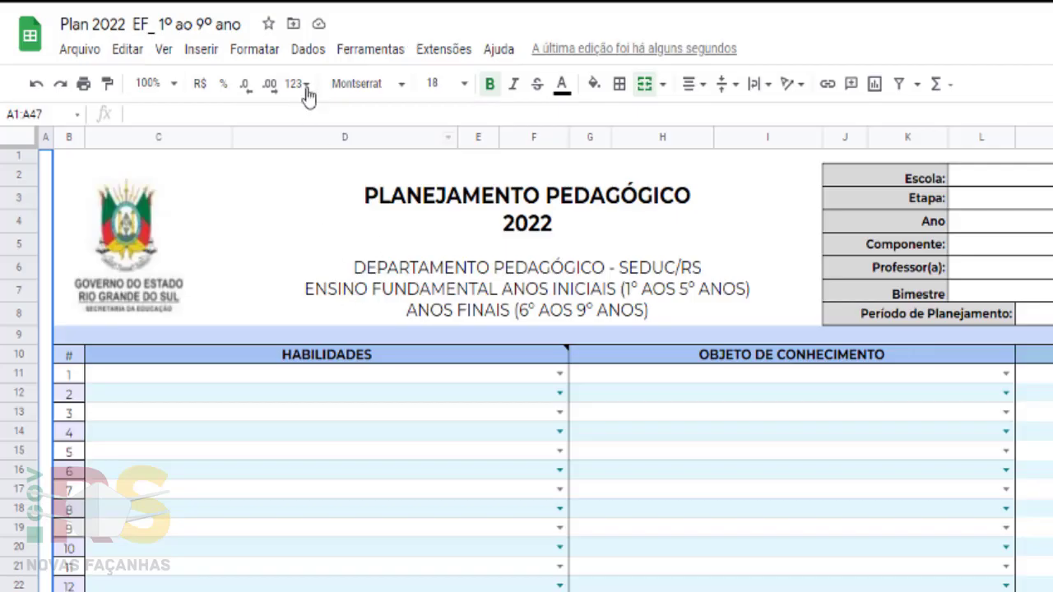
- Replace 'EF_ 1º ao 9º ano' in the title with '14/03 a 18/03', making 'Plan 2022 14/03 a 18/03'
click(294, 25)
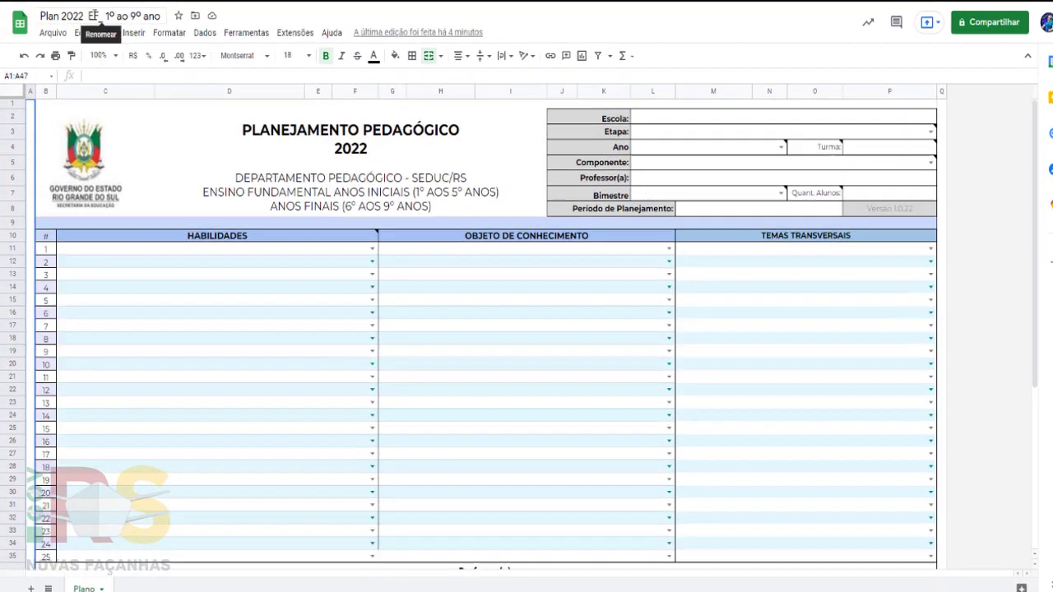
click(43, 15)
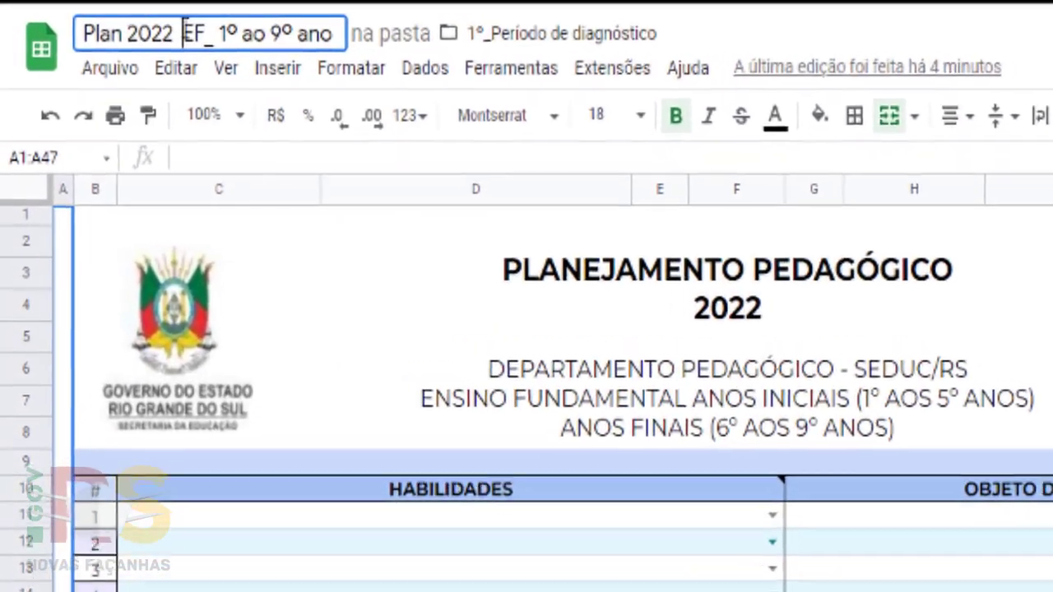
double_click(125, 21)
drag(267, 33, 386, 39)
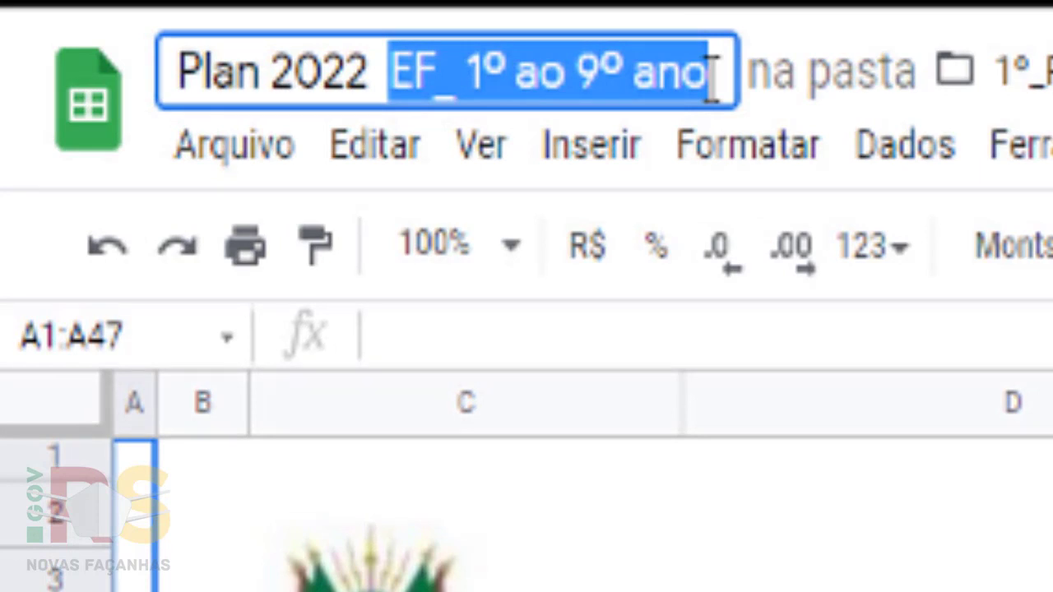
text(14/03 a)
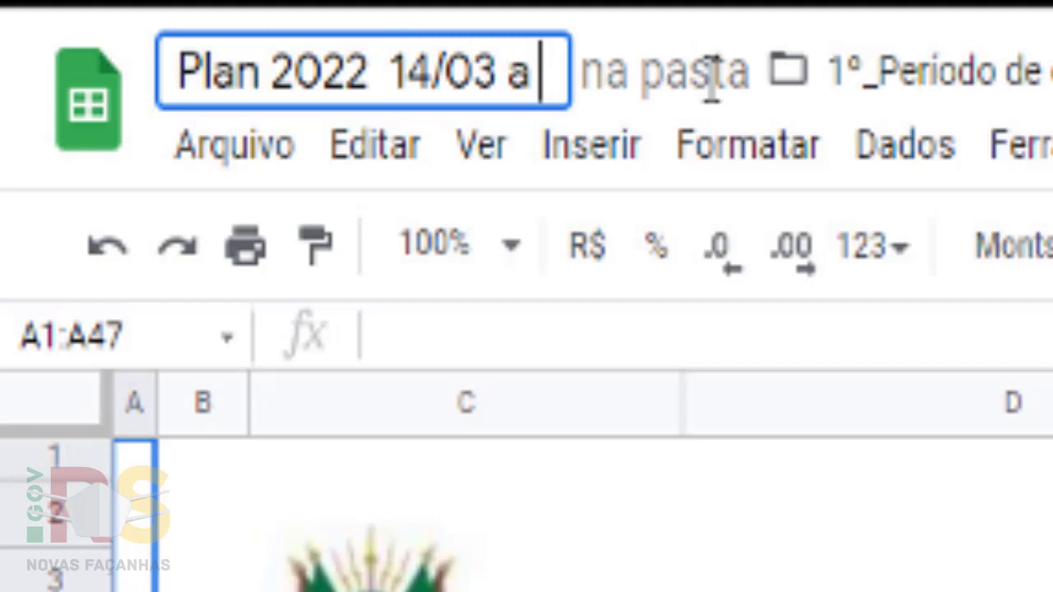
text( 18/03)
key(Return)
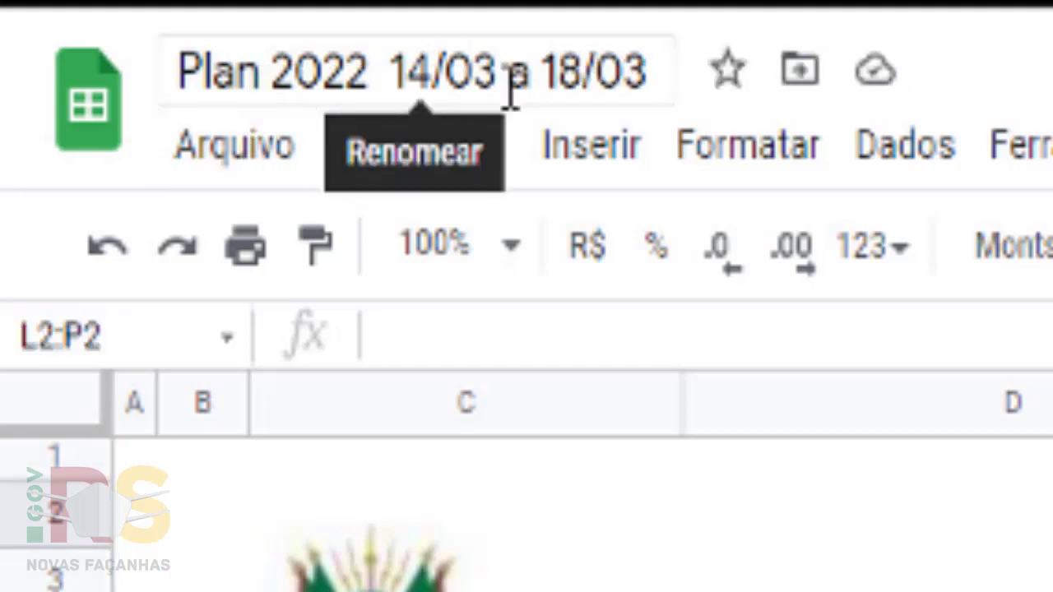
drag(640, 82, 164, 93)
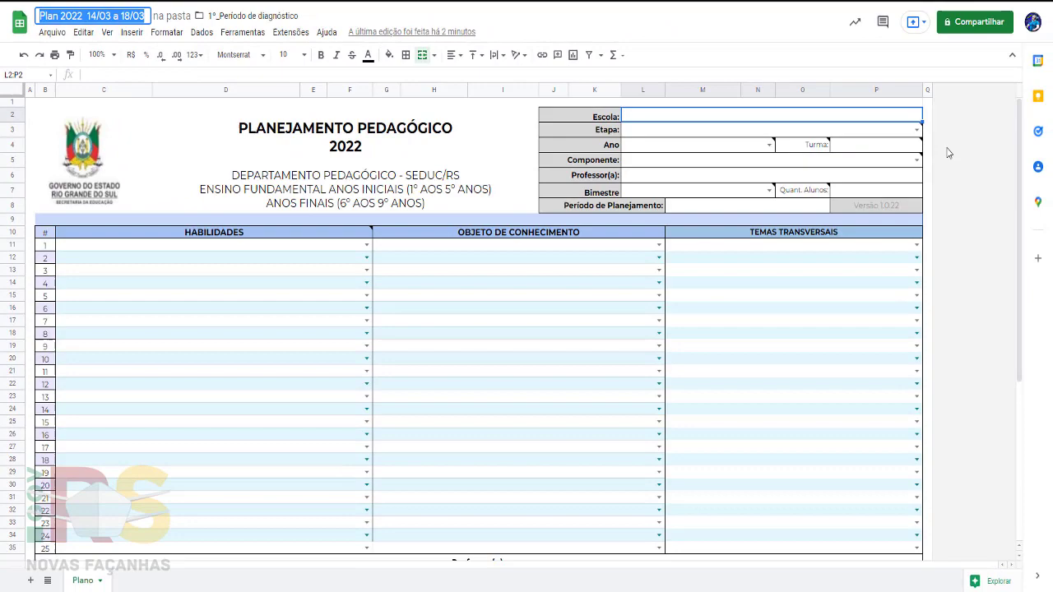
- Set the header's Escola to Seduc and Etapa to Ensino Fundamental Anos Iniciais
click(947, 152)
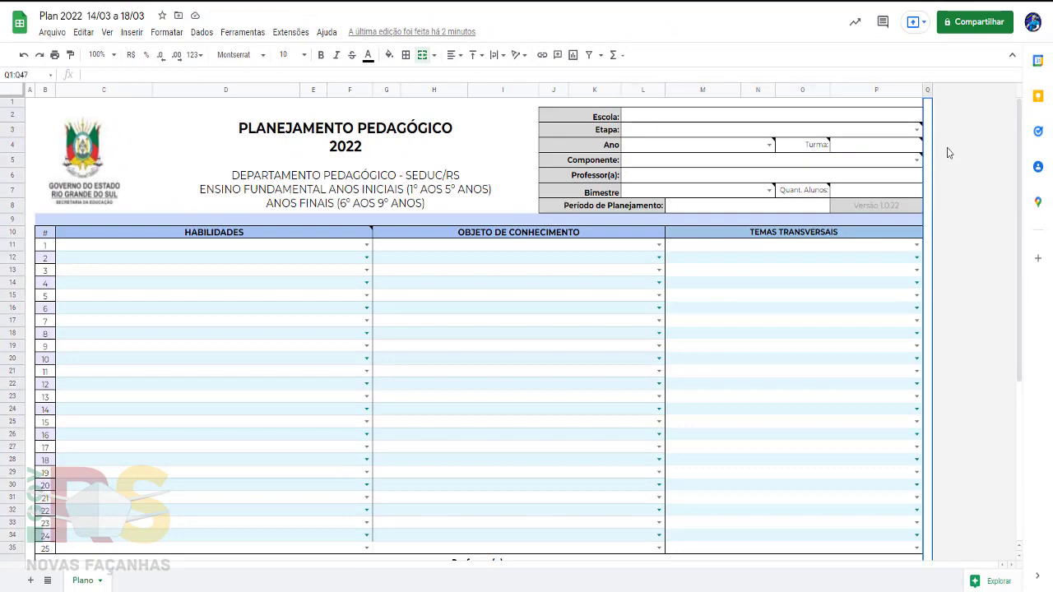
click(697, 121)
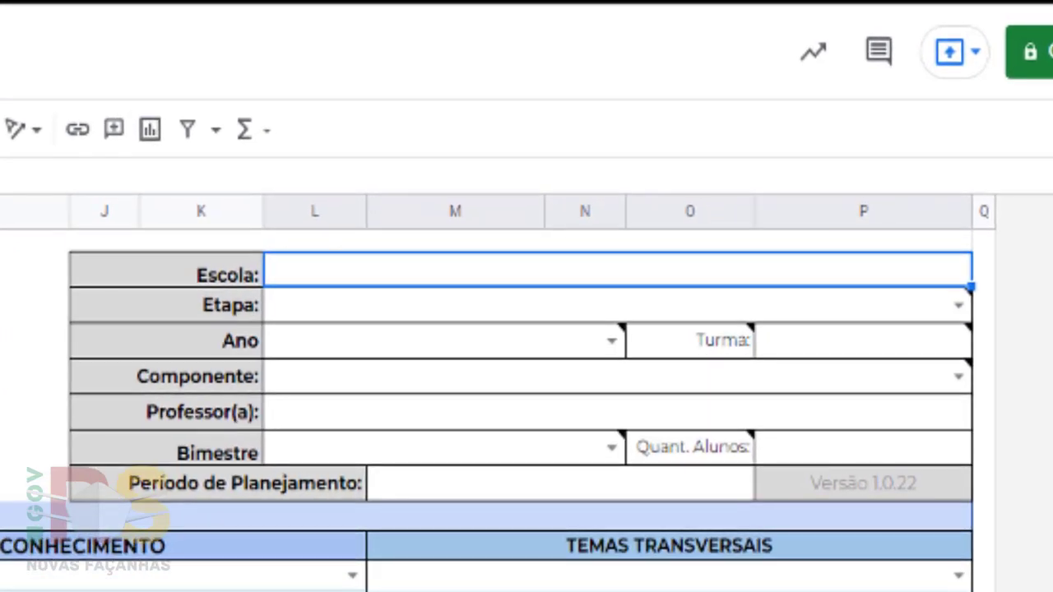
text(Seduc)
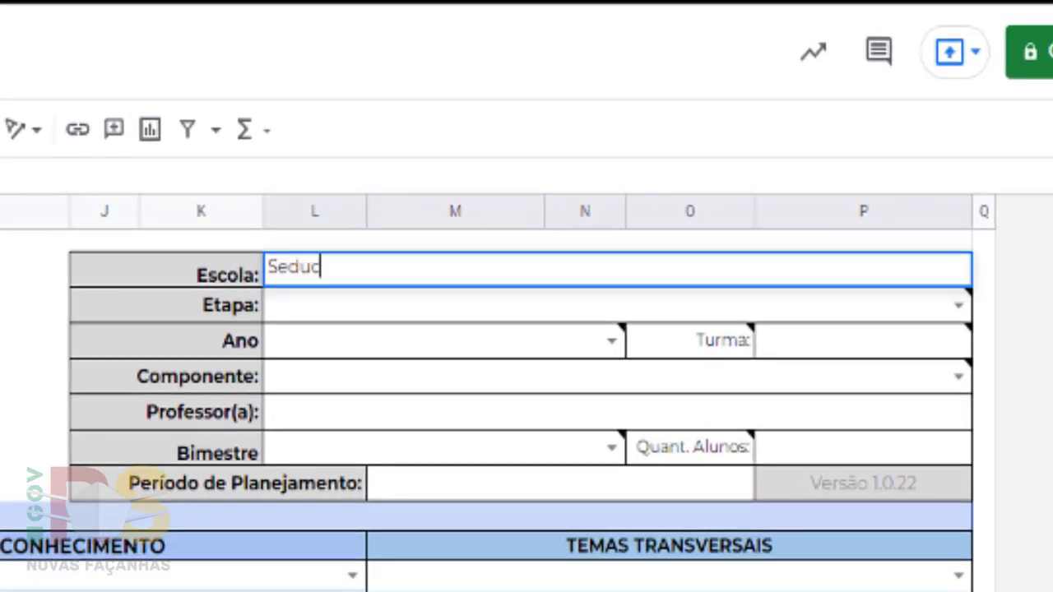
key(Return)
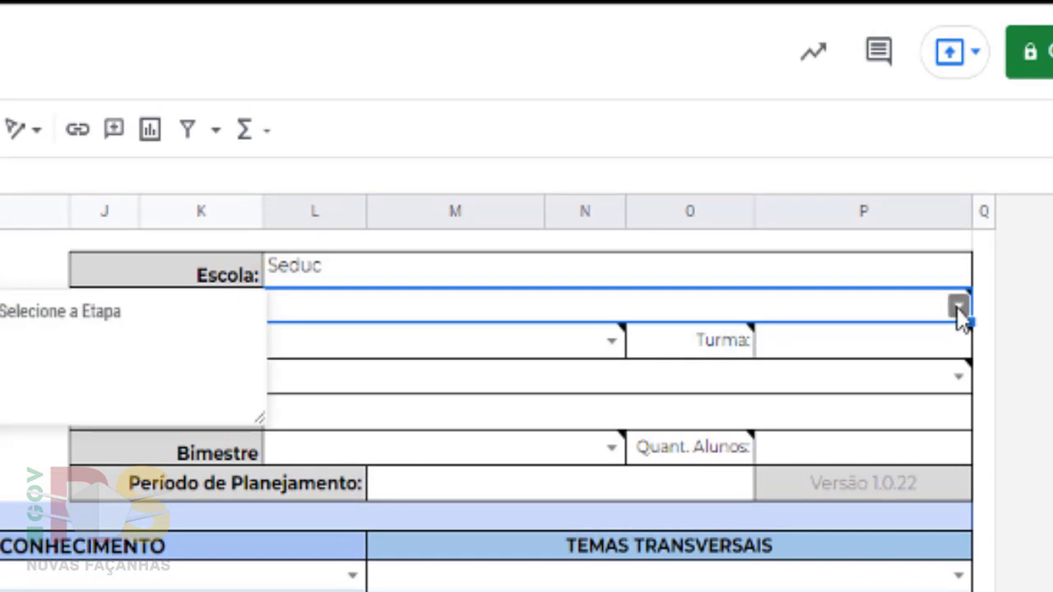
click(959, 308)
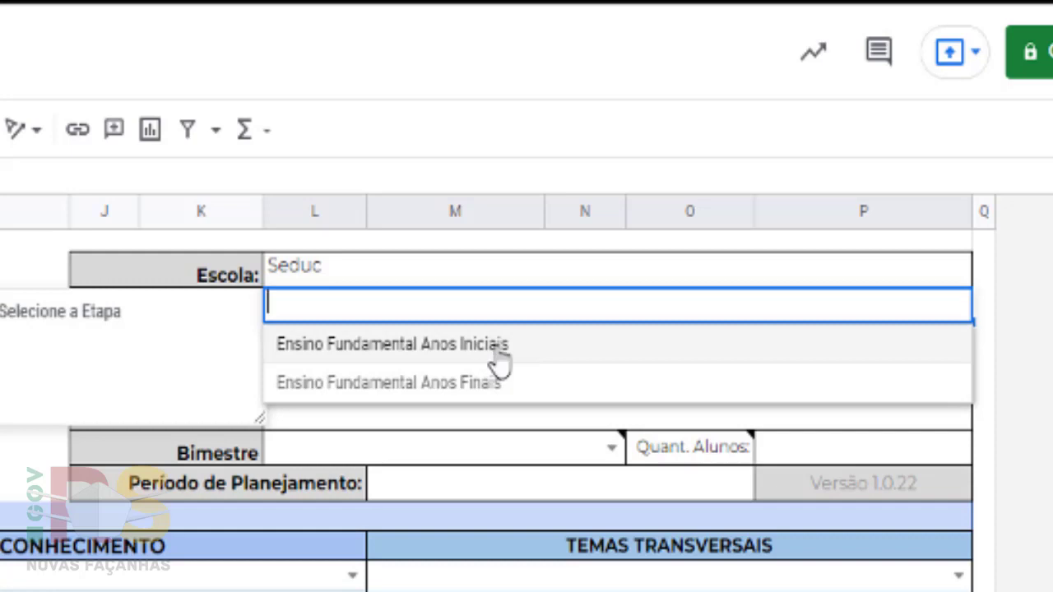
click(500, 362)
- Set Ano to 1º Ano and Turma to 100
click(433, 353)
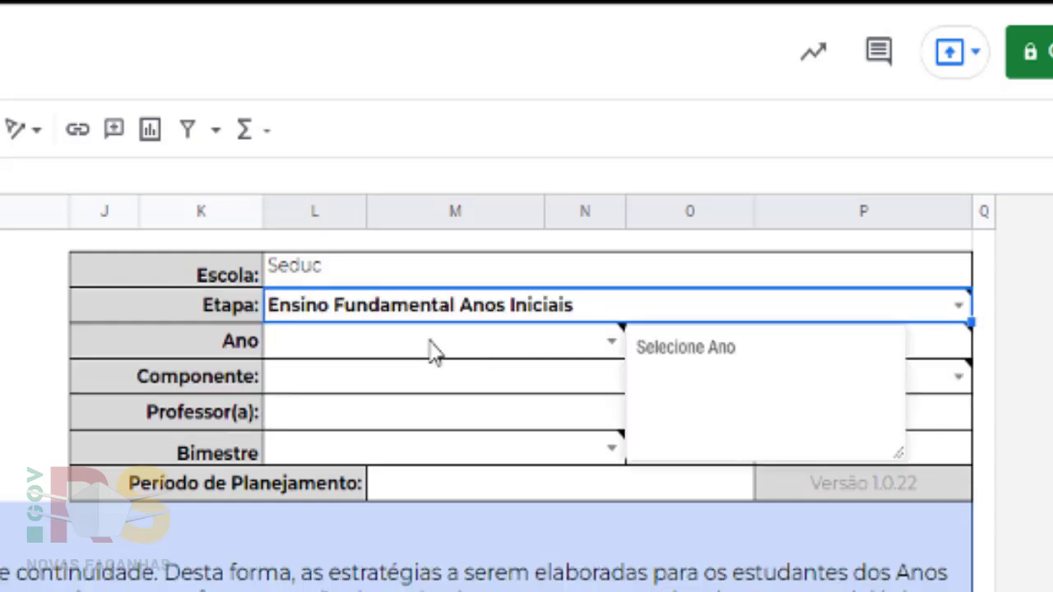
click(611, 340)
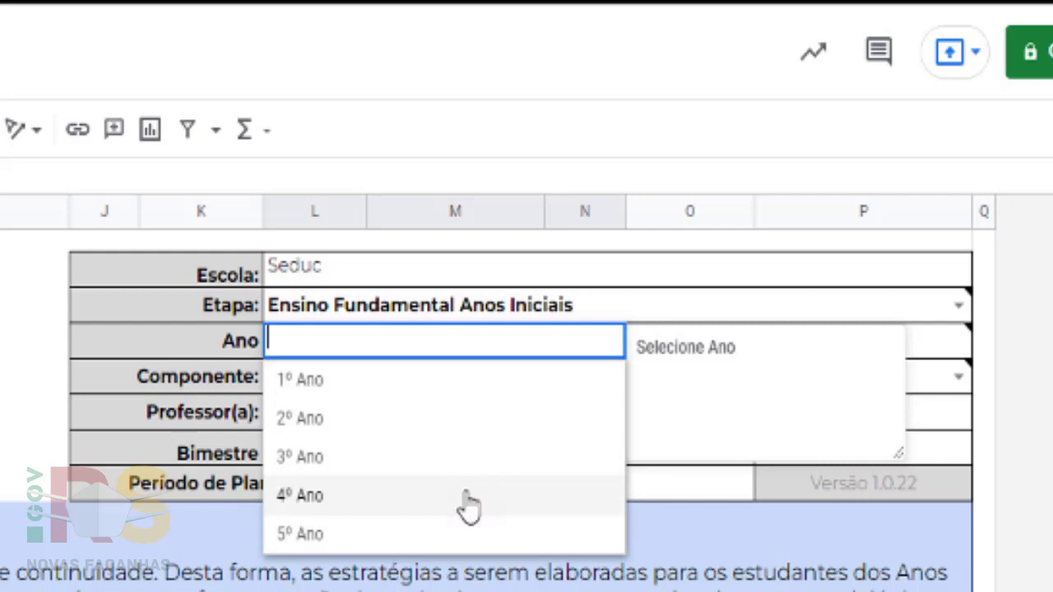
click(417, 395)
click(762, 352)
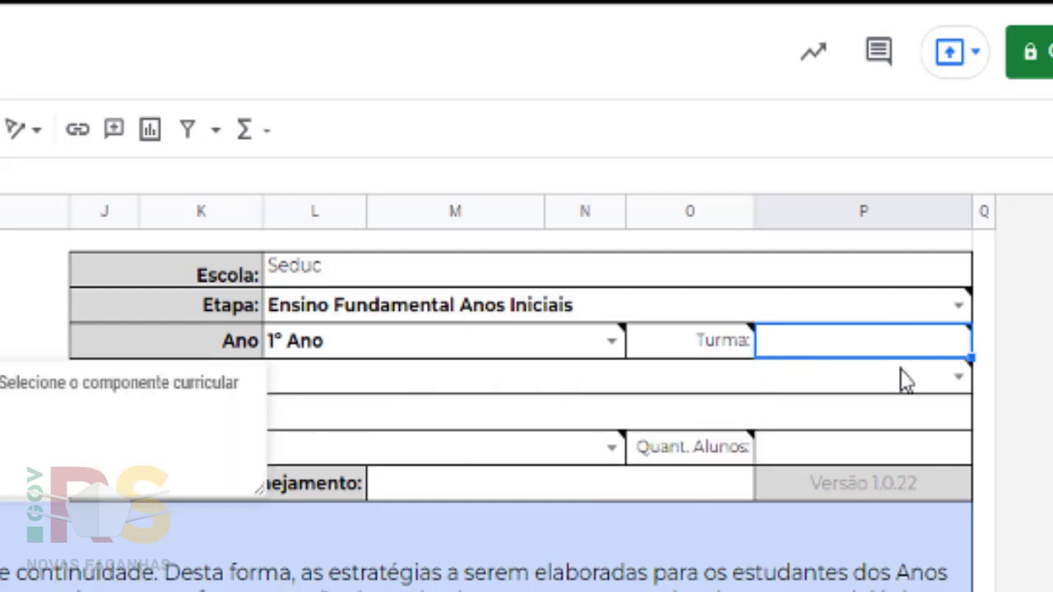
text(100)
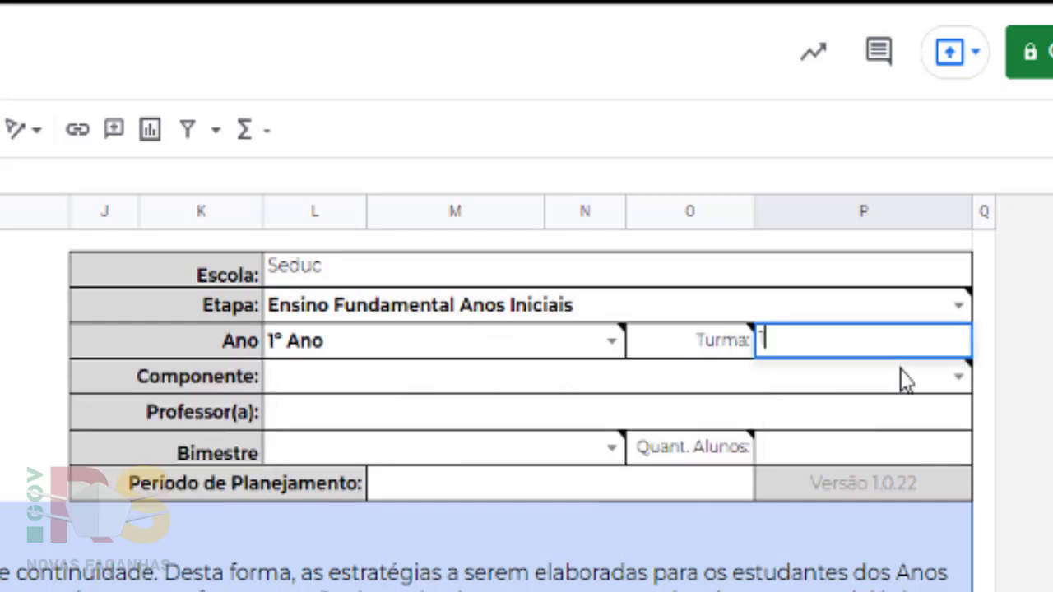
click(152, 380)
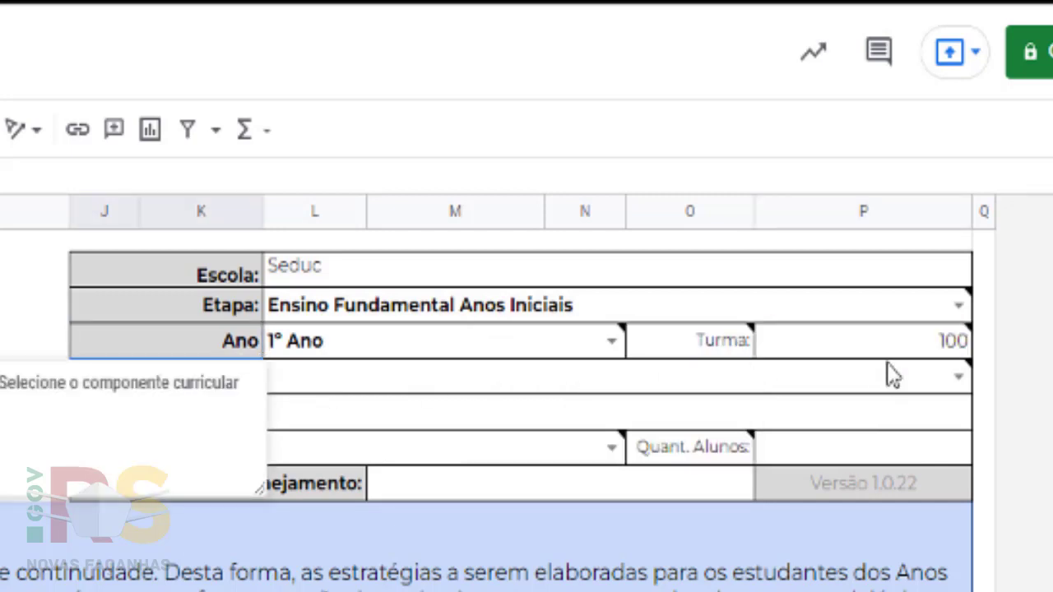
- Choose Componentes Integrados (CI) as the Componente and enter the teacher's name
click(958, 377)
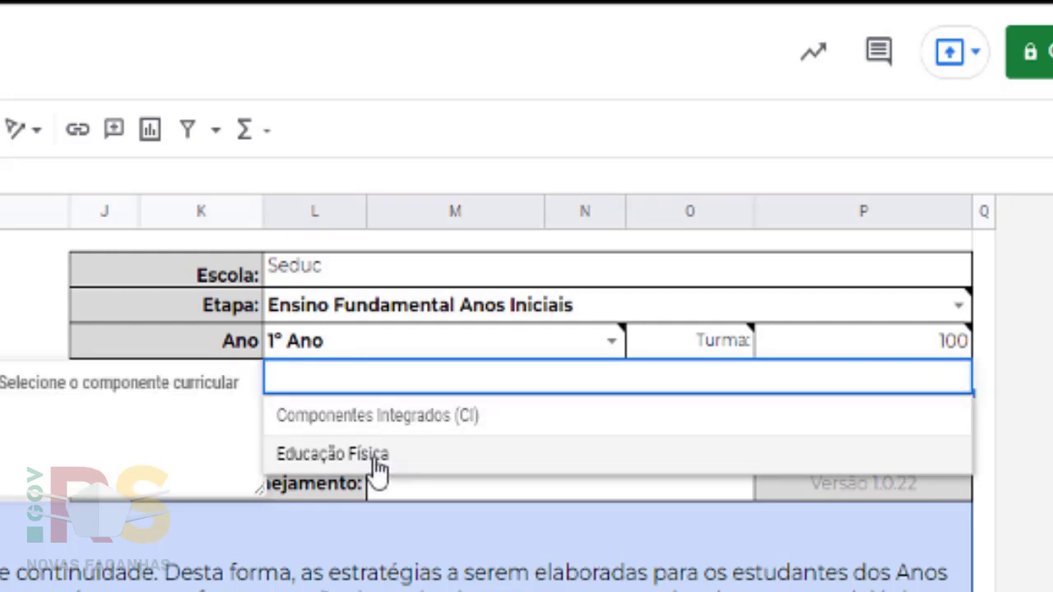
click(403, 421)
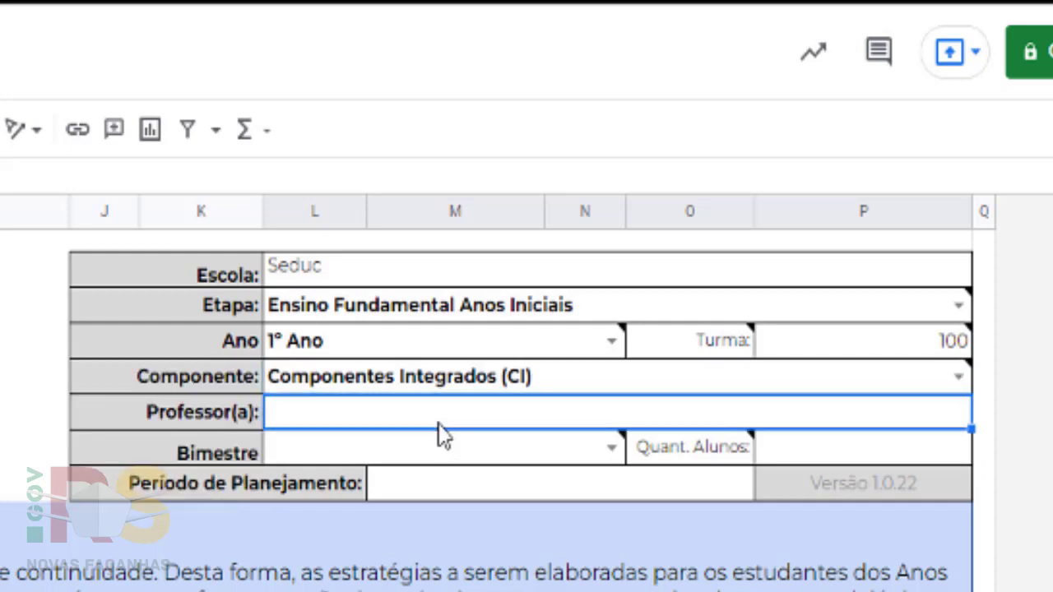
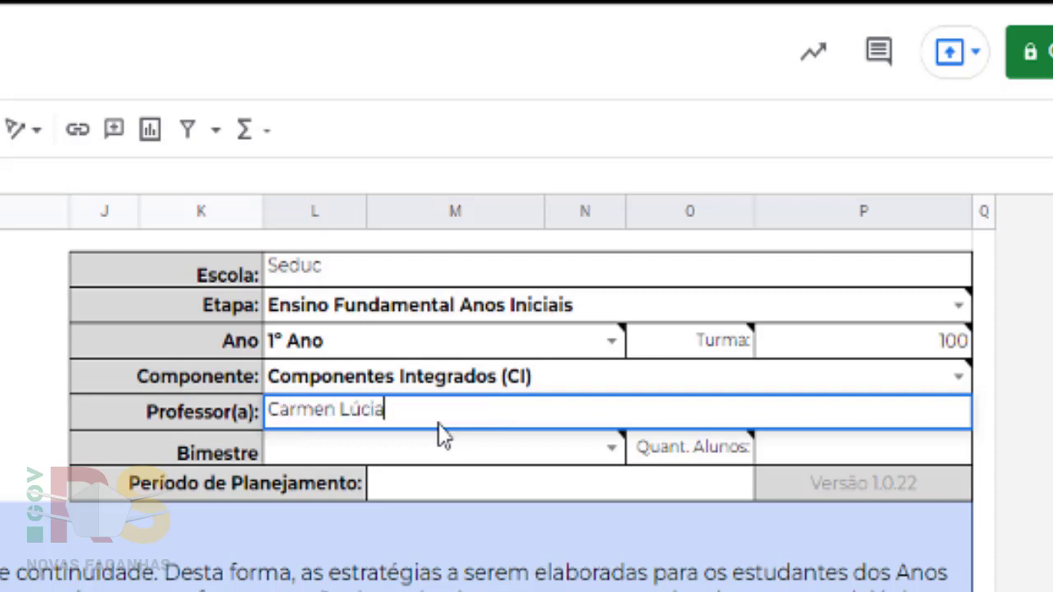
- Set Bimestre to 1º - Período de Diagnóstico, Quant. Alunos to 25, and period 14/03 a 18/03
click(609, 445)
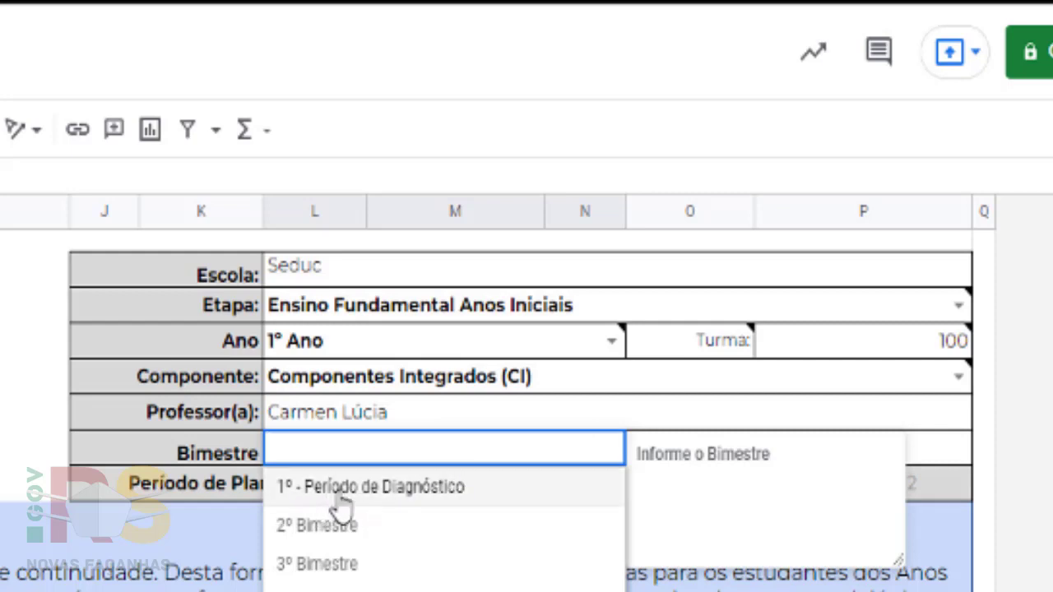
click(390, 492)
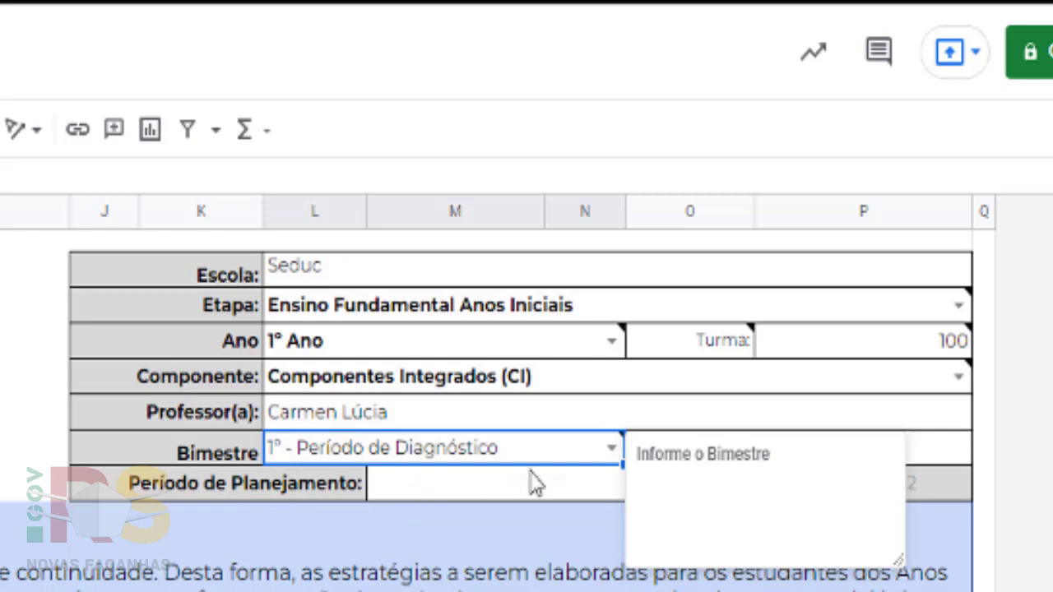
click(943, 461)
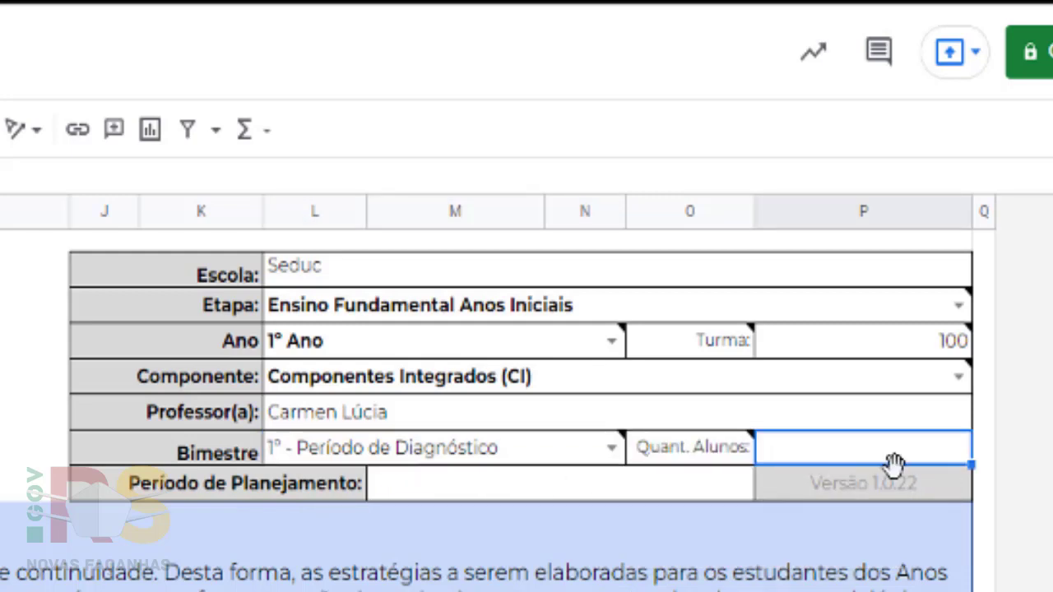
text(25)
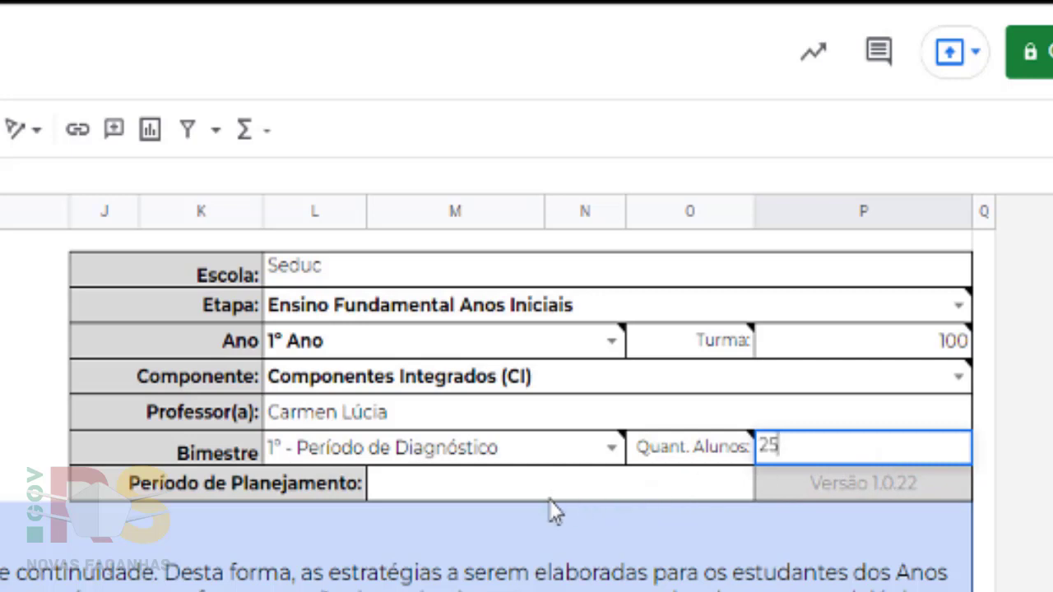
click(536, 494)
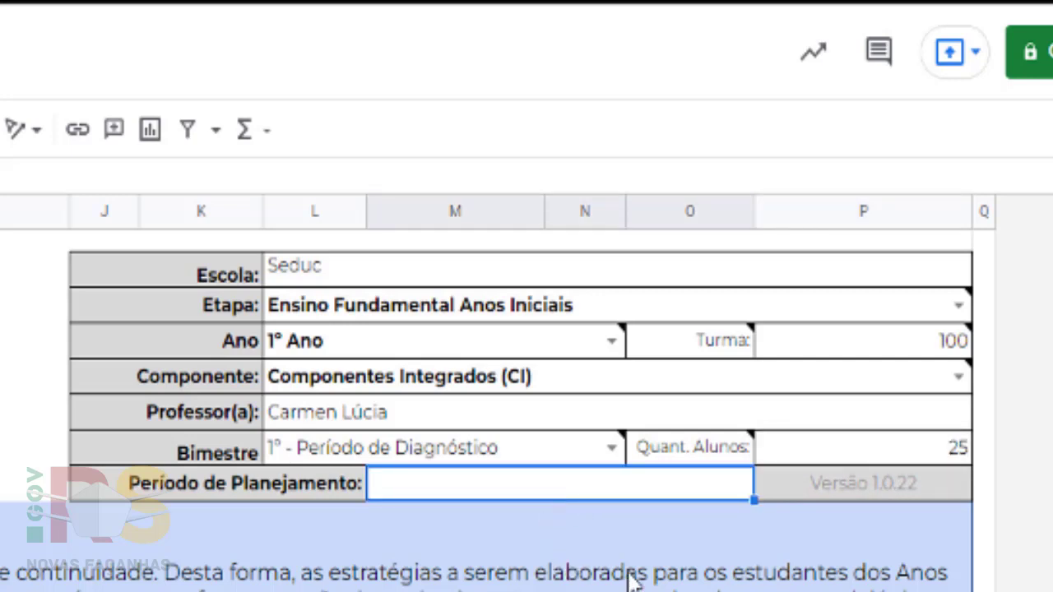
text(14/03 a)
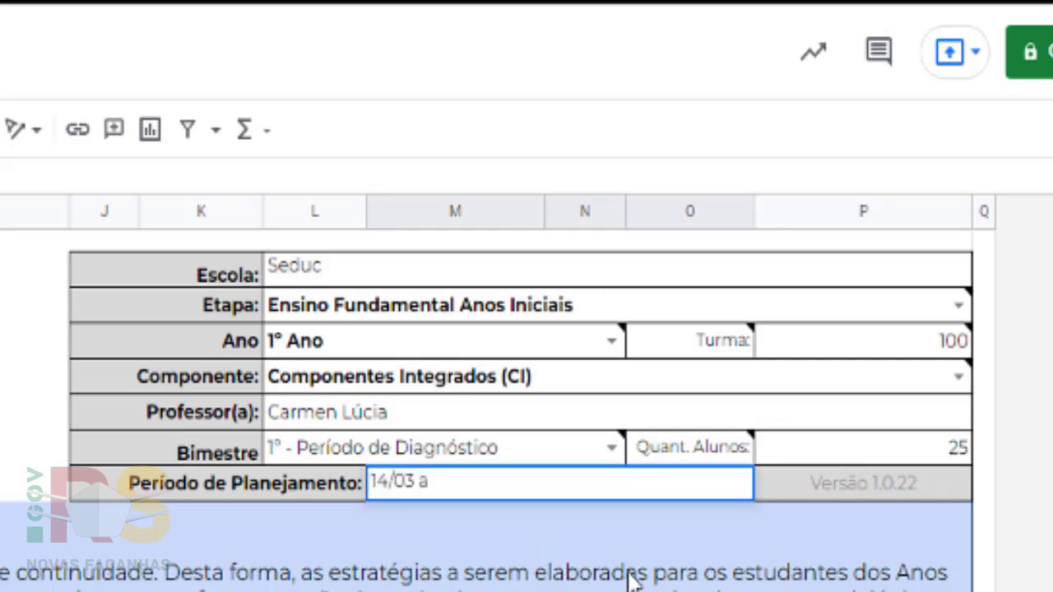
text( 18/03)
key(Return)
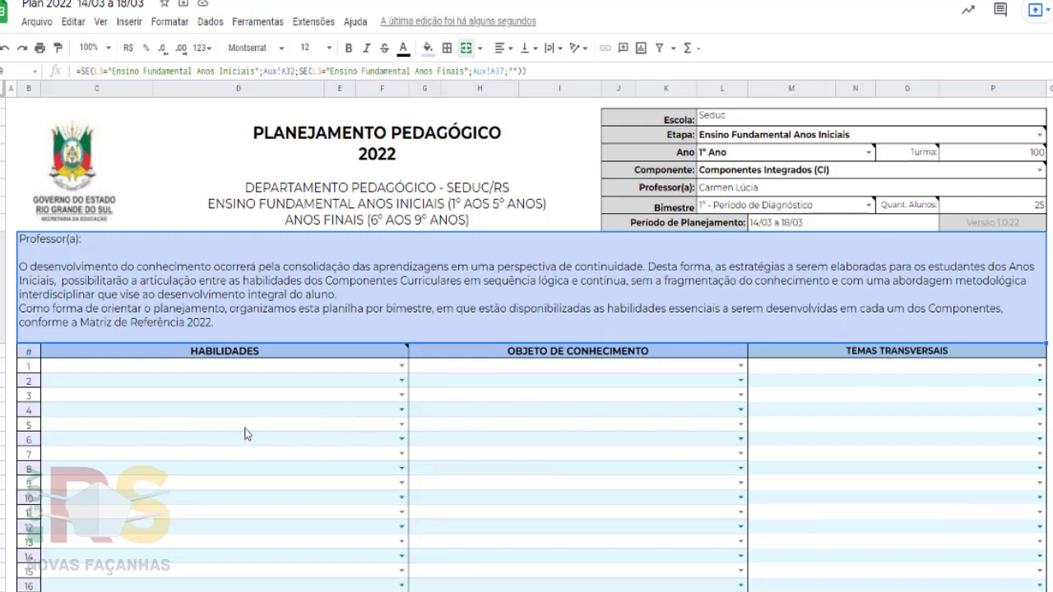
- Open the HABILIDADES dropdown for the first plan row to view the available skills
mouse_move(95, 347)
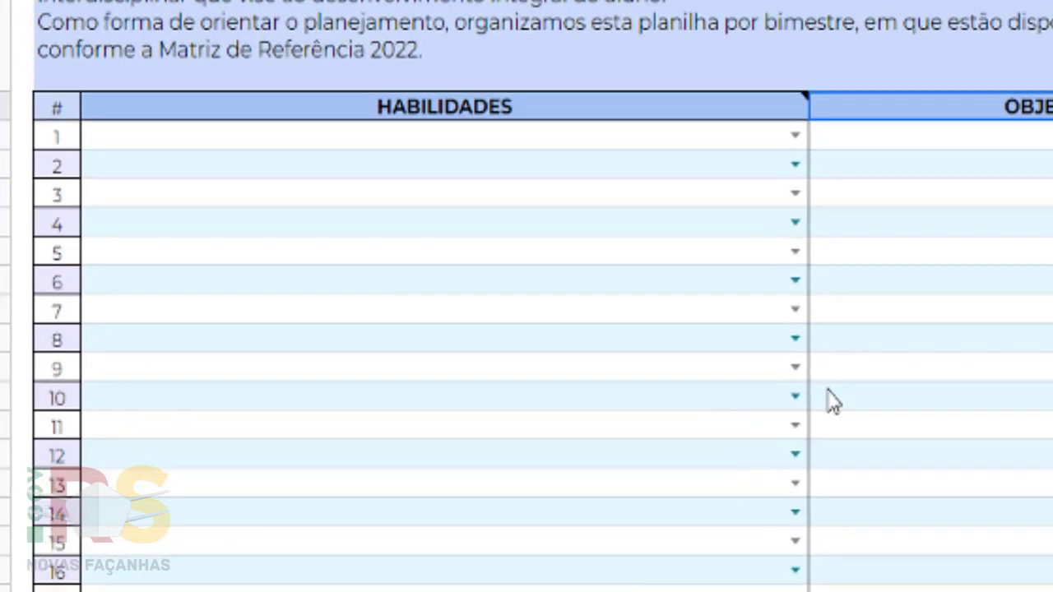
mouse_move(590, 110)
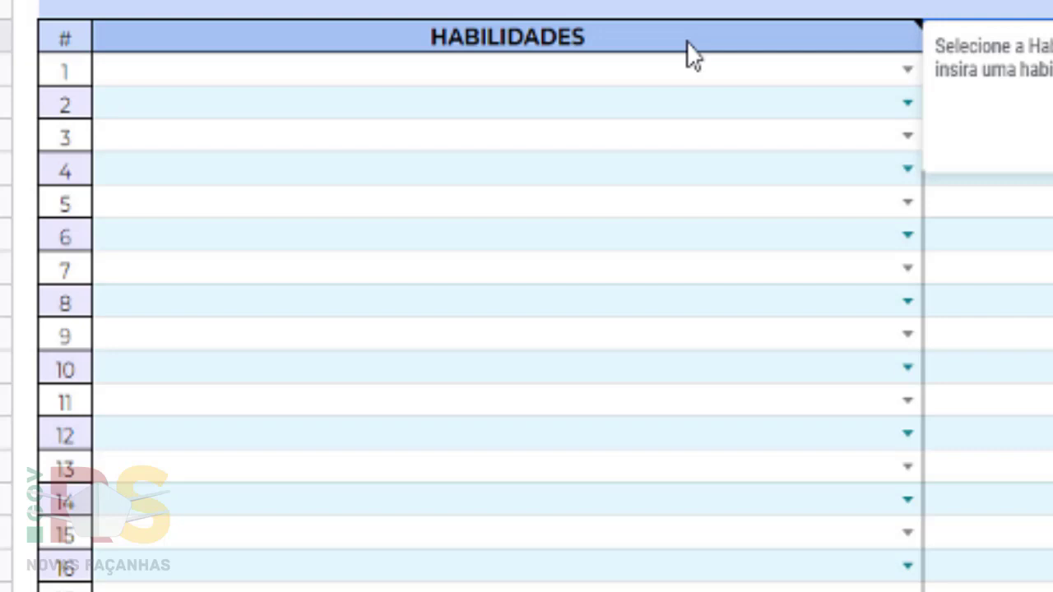
click(863, 50)
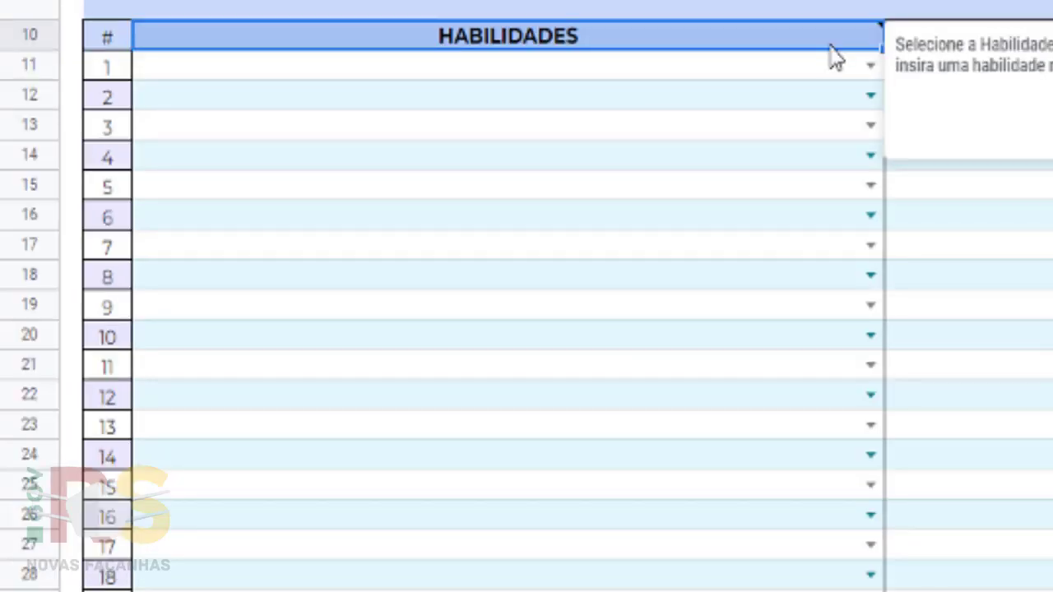
click(870, 64)
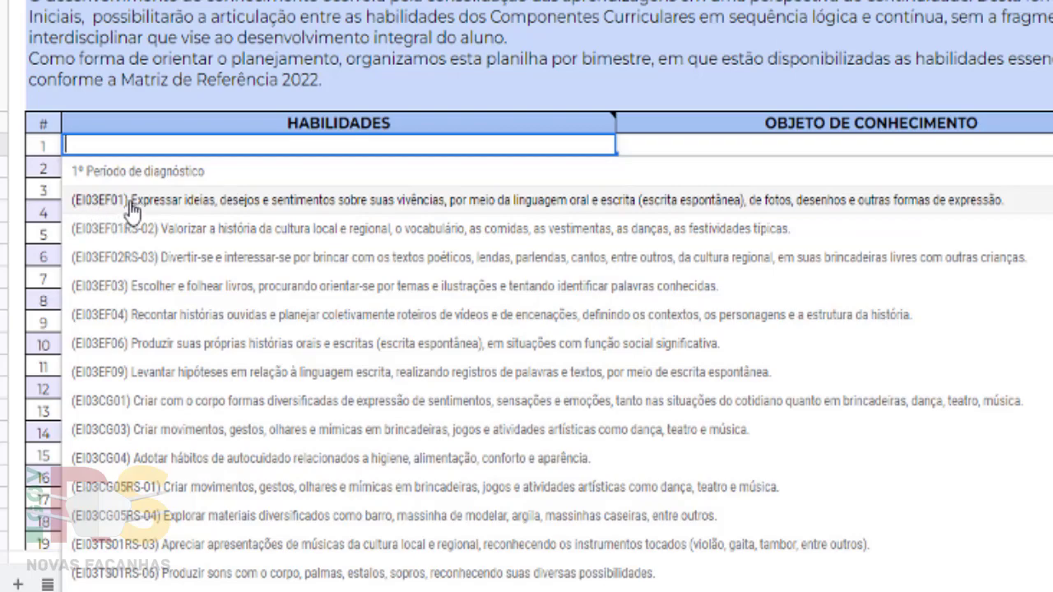
- Fill row 1 with skill (EI03EF01) and its matching (EI03EF01) knowledge objects
click(130, 204)
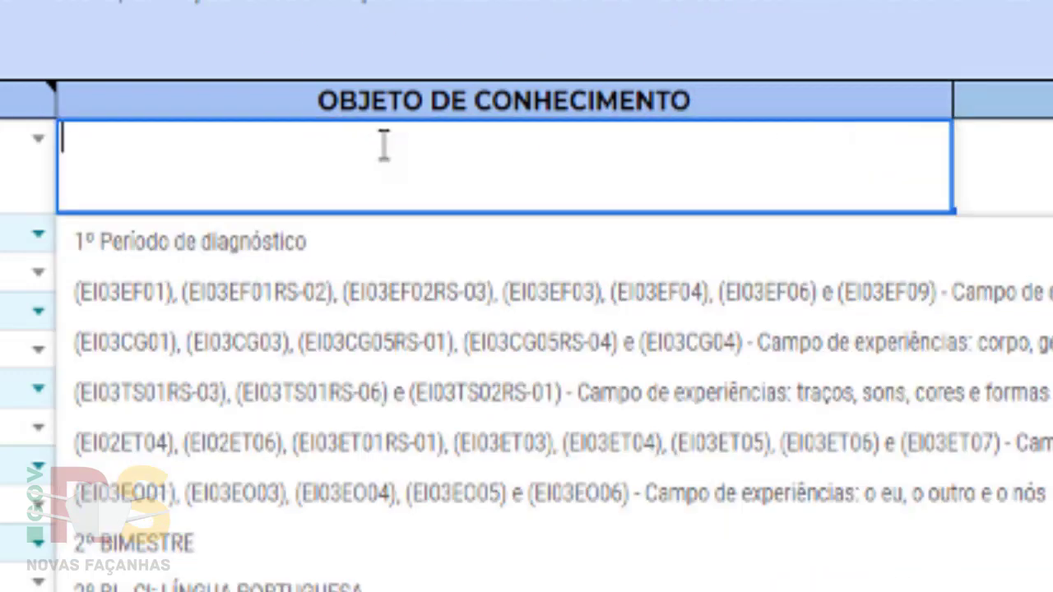
click(935, 138)
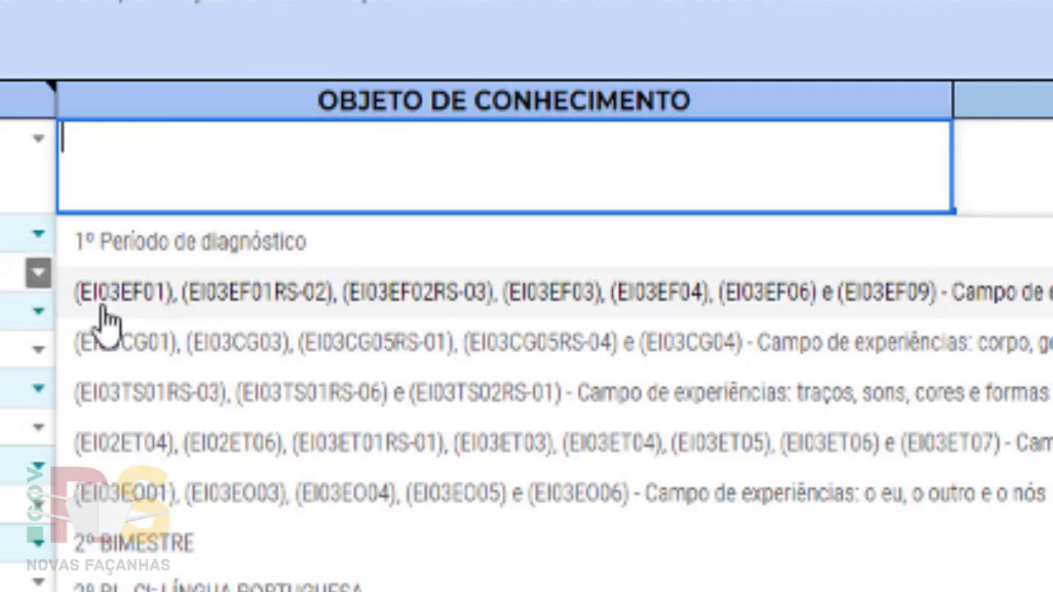
click(301, 298)
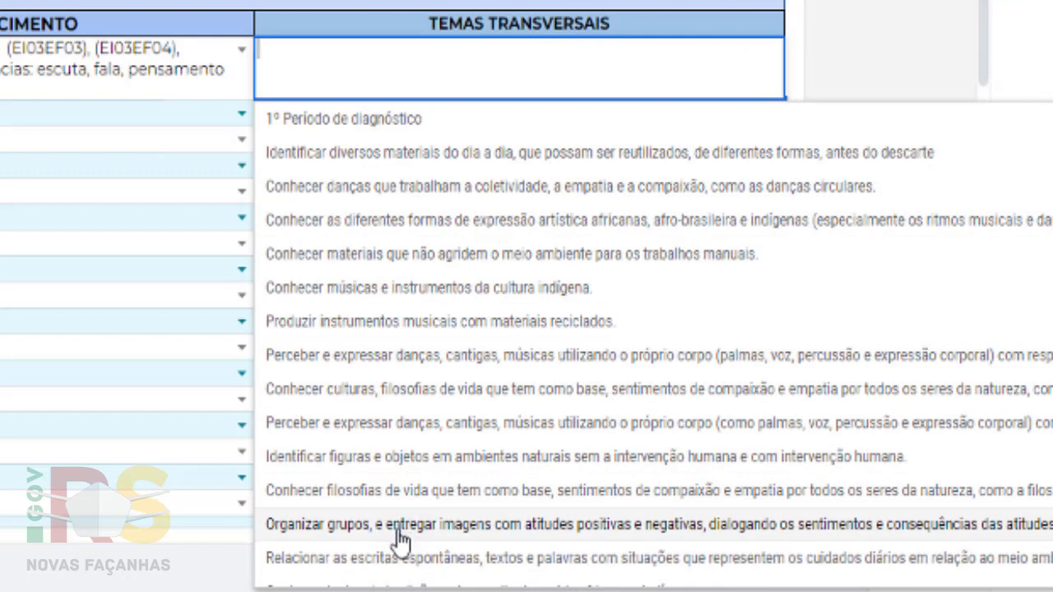
- Choose 'Organizar grupos, e entregar imagens…' as row 1's Temas Transversais
click(461, 539)
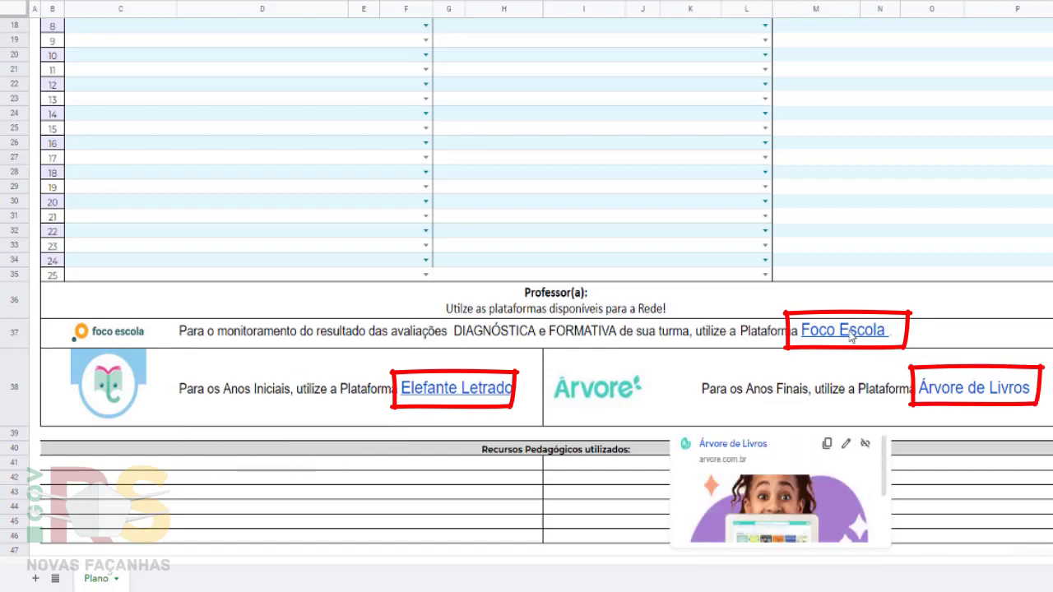
- Visit the Foco Escola platform link, then go back to the Planejamento 2022 folder in Drive
mouse_move(836, 333)
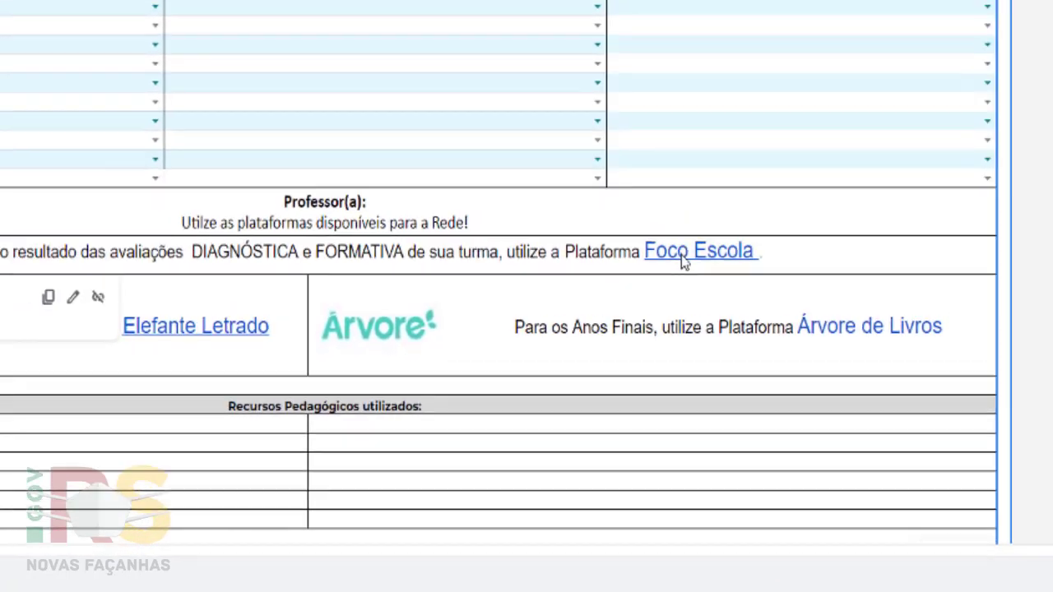
click(682, 255)
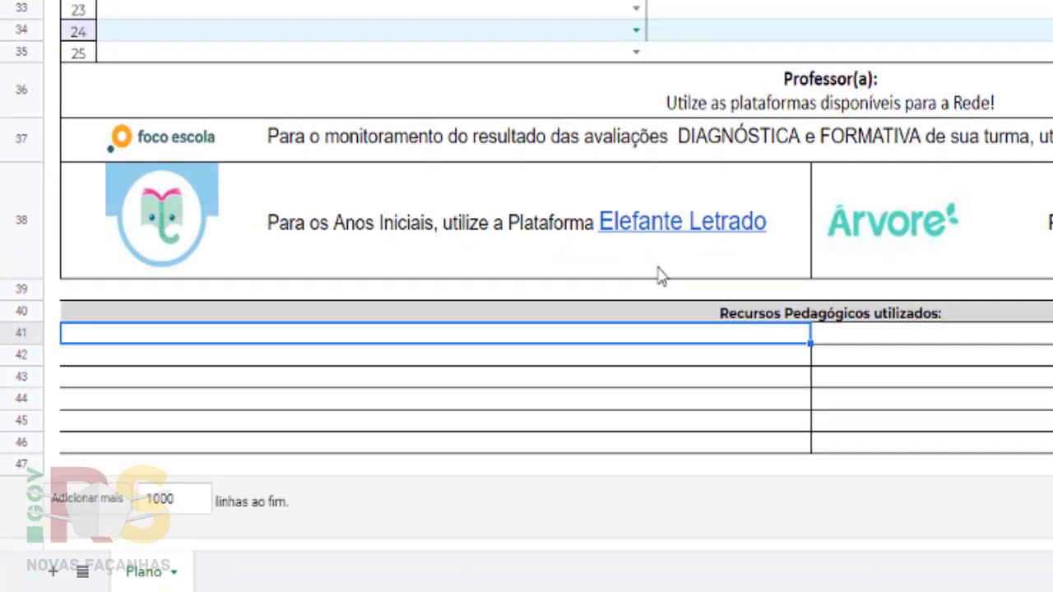
mouse_move(662, 276)
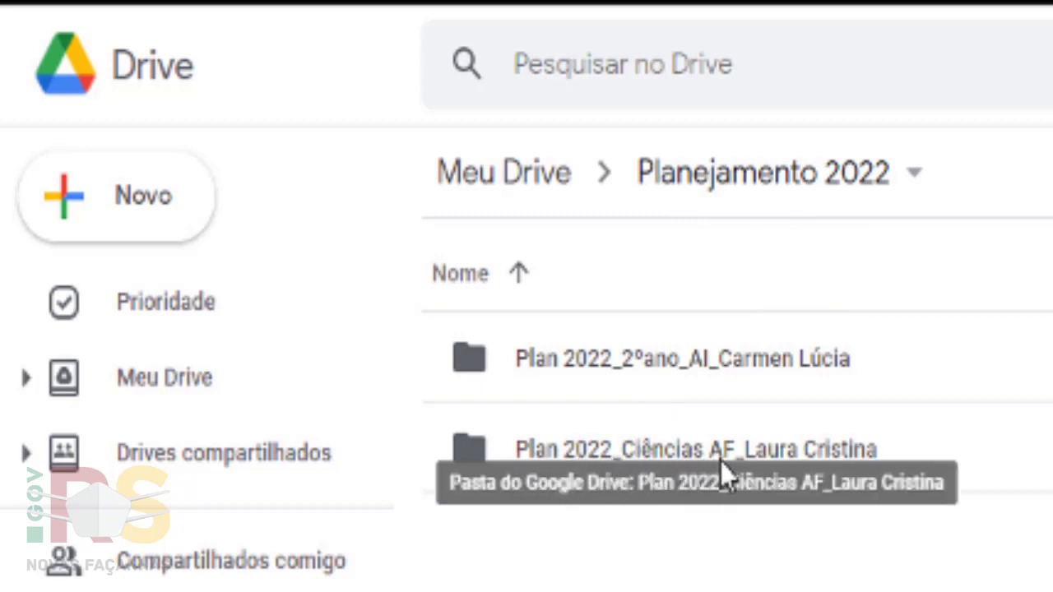
- Inside the Ciências AF folder, create a spreadsheet from the Plan 2022 EF_ 1º ao 9º ano template
double_click(841, 461)
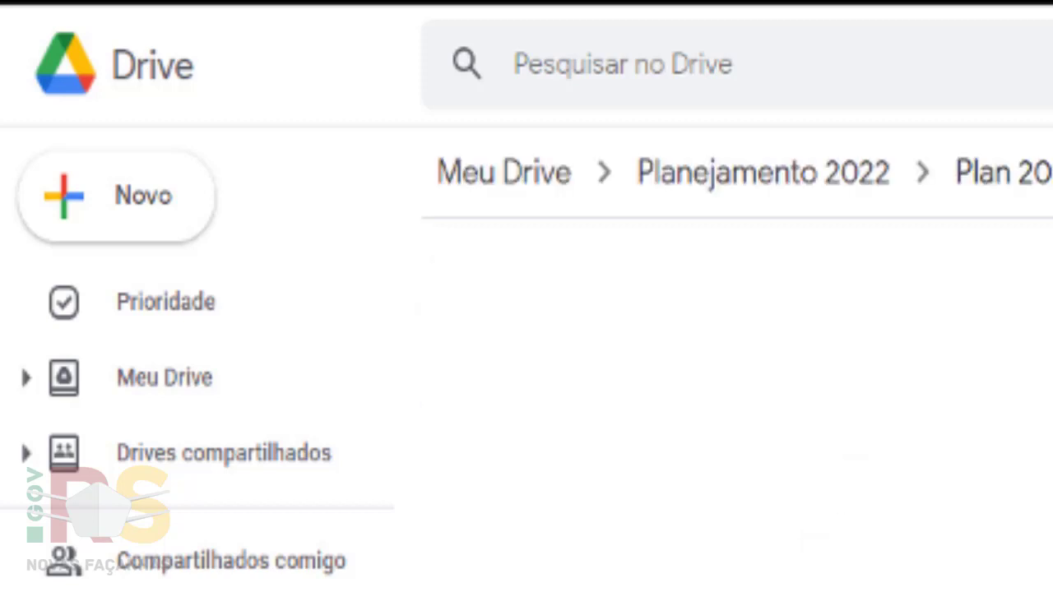
click(142, 216)
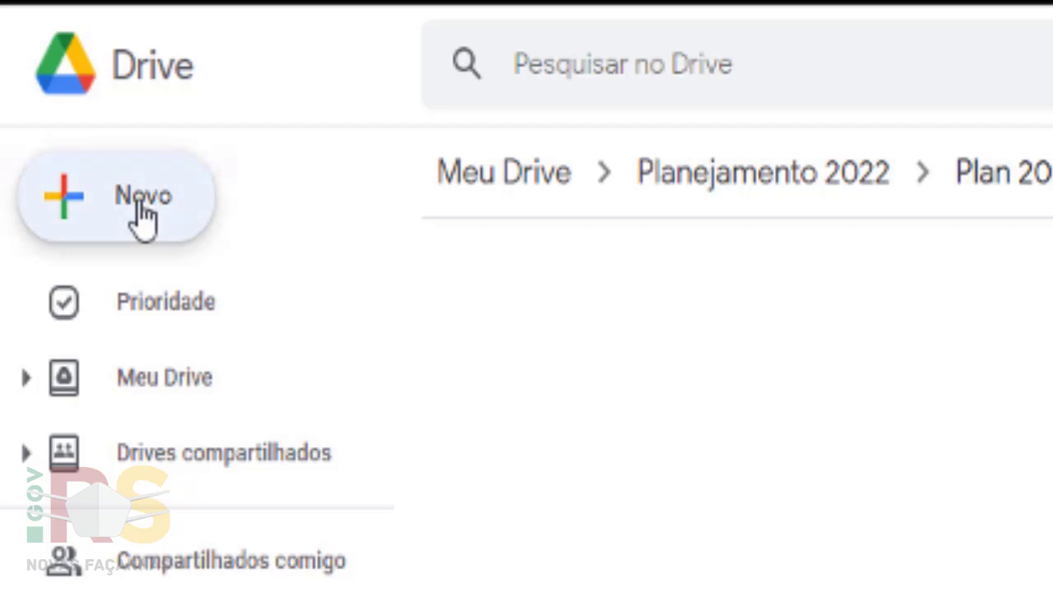
mouse_move(292, 315)
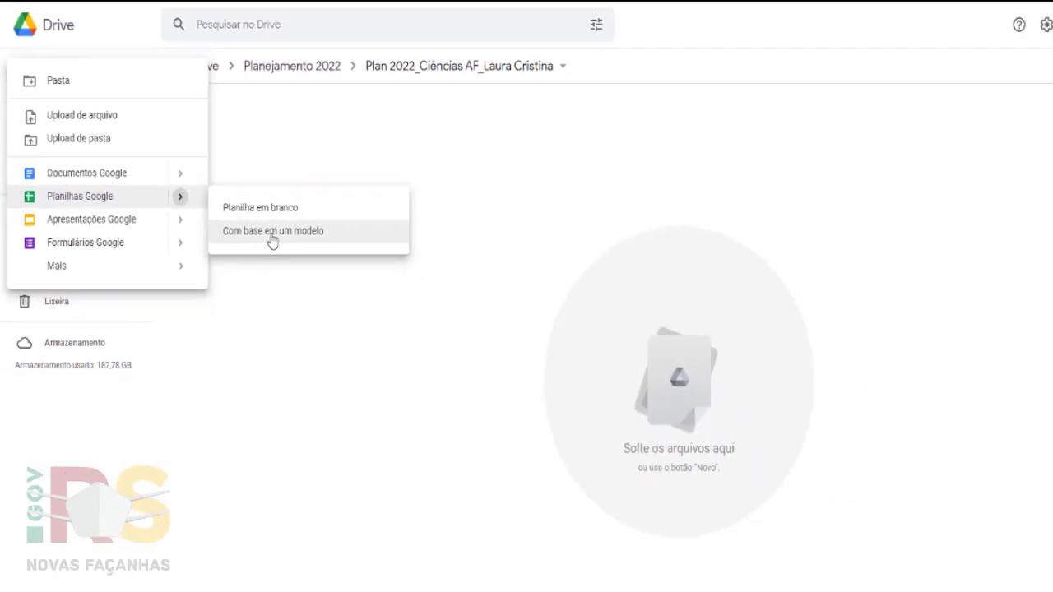
click(420, 368)
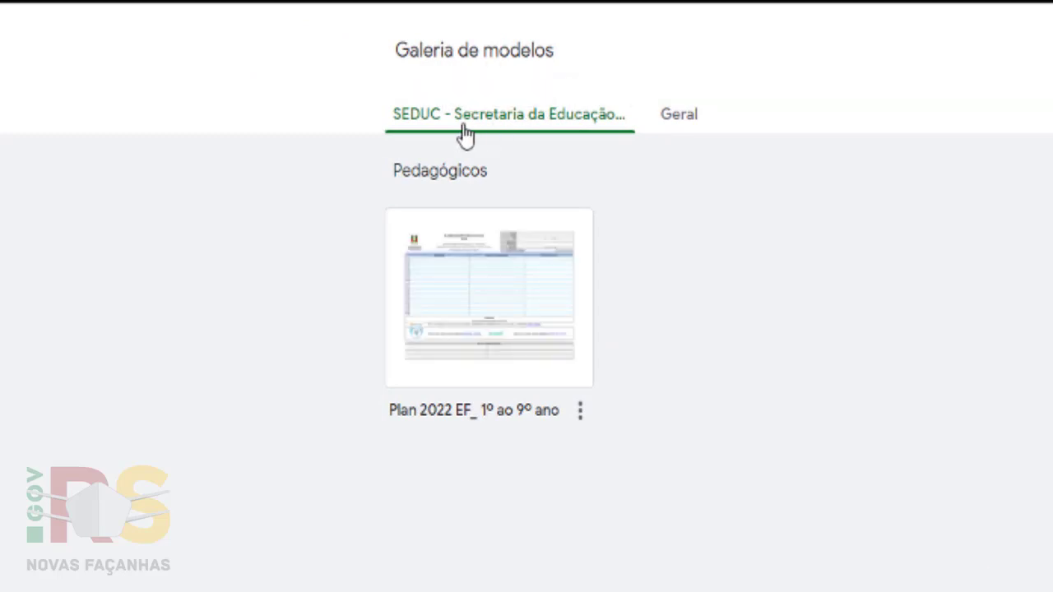
click(499, 334)
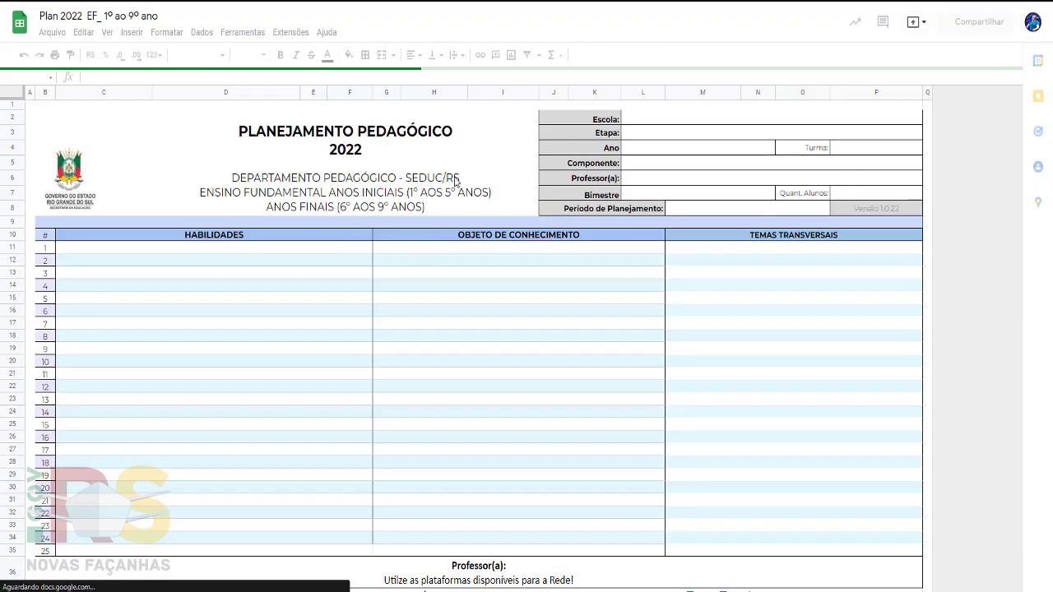
- Set the header's Escola to Seduc and Etapa to Ensino Fundamental Anos Finais
click(662, 121)
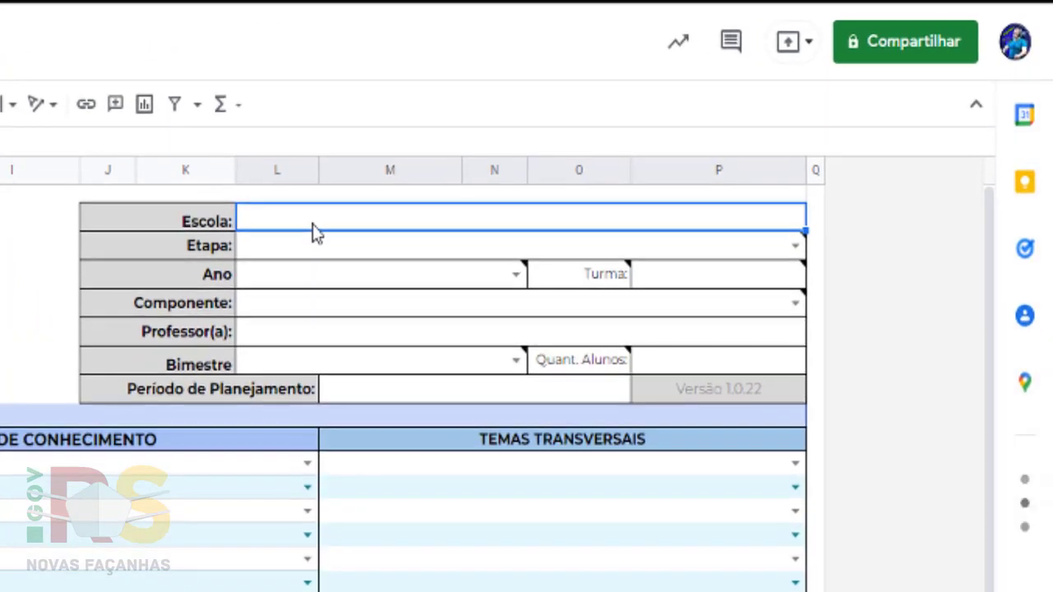
text(Seduc)
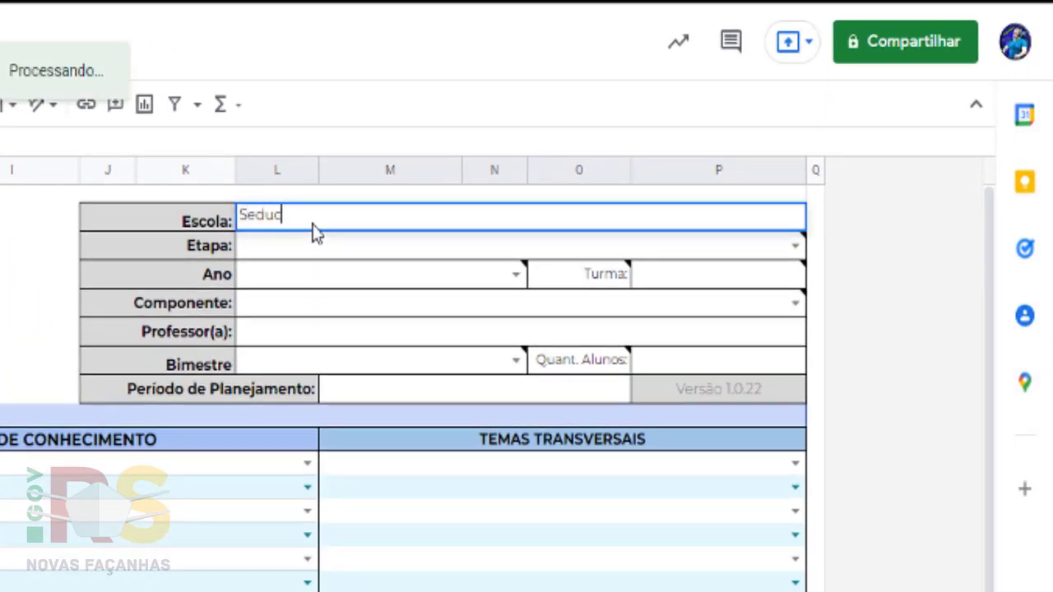
key(Return)
click(817, 275)
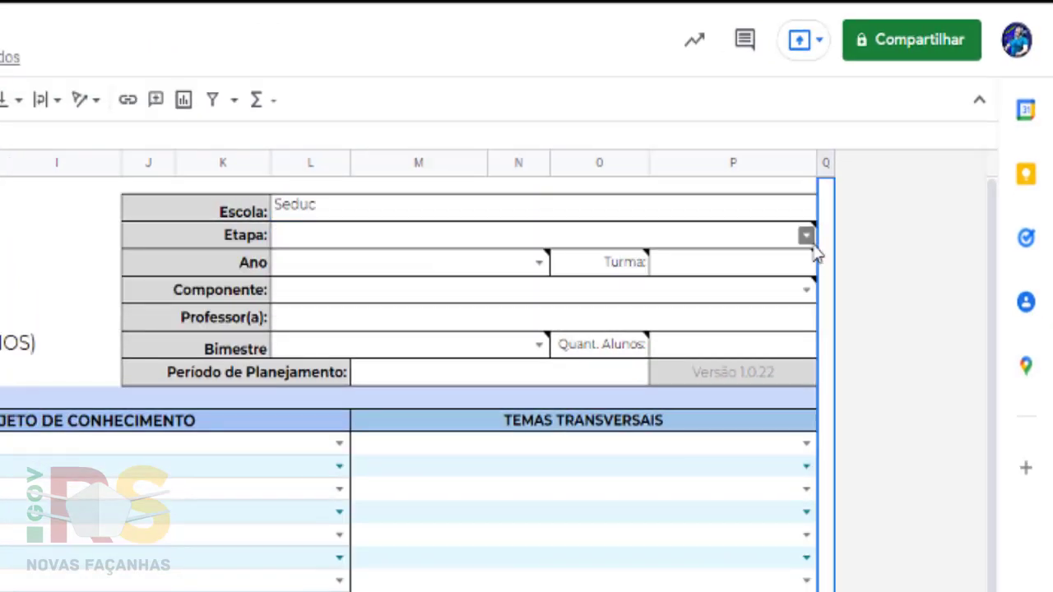
click(806, 237)
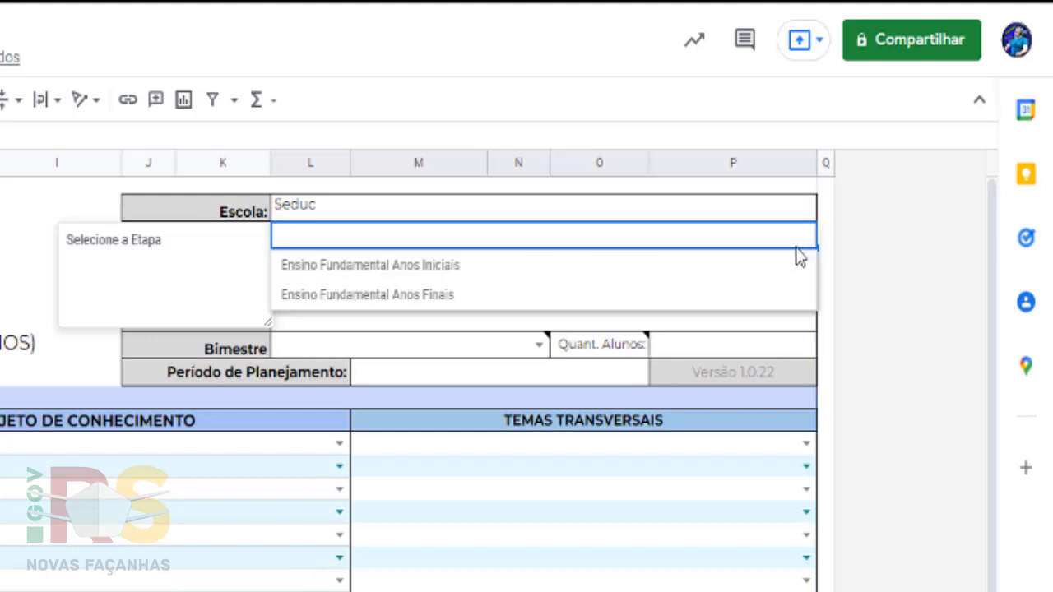
click(681, 306)
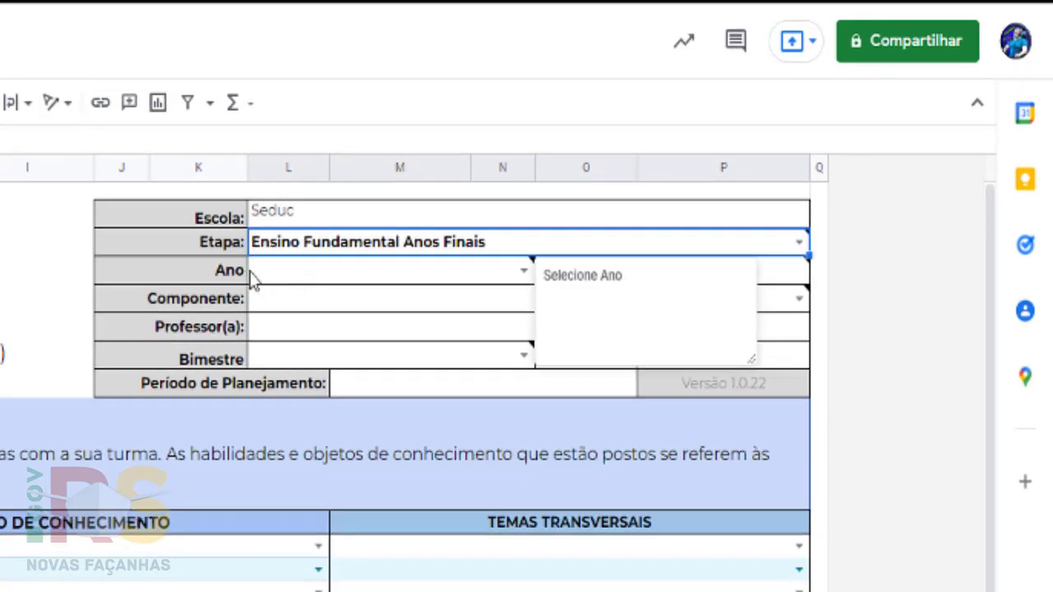
- Set Ano to 6º Ano and Turma to 600
click(524, 272)
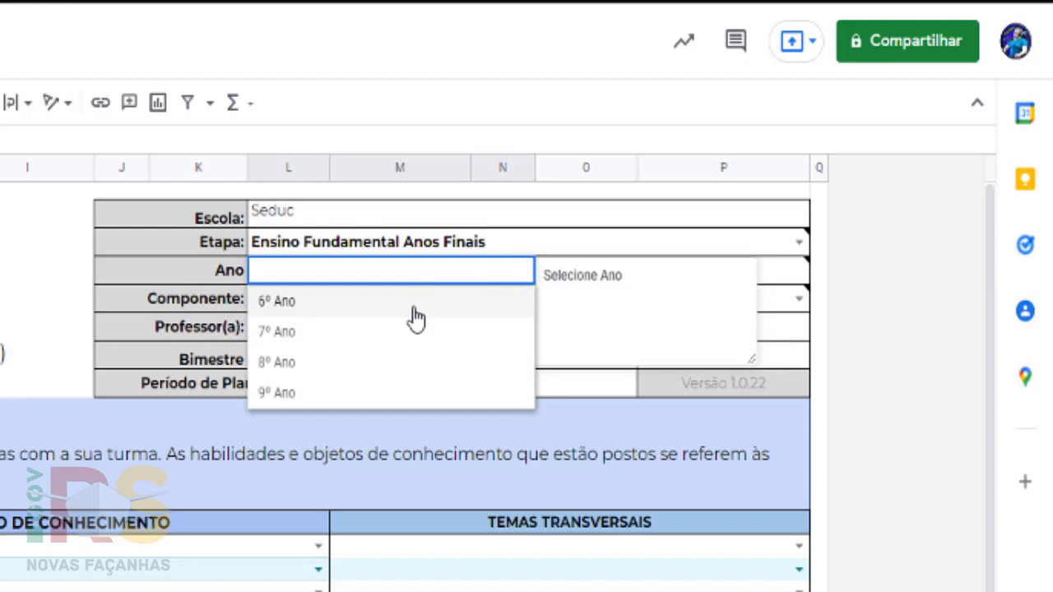
click(415, 319)
click(716, 278)
text(600)
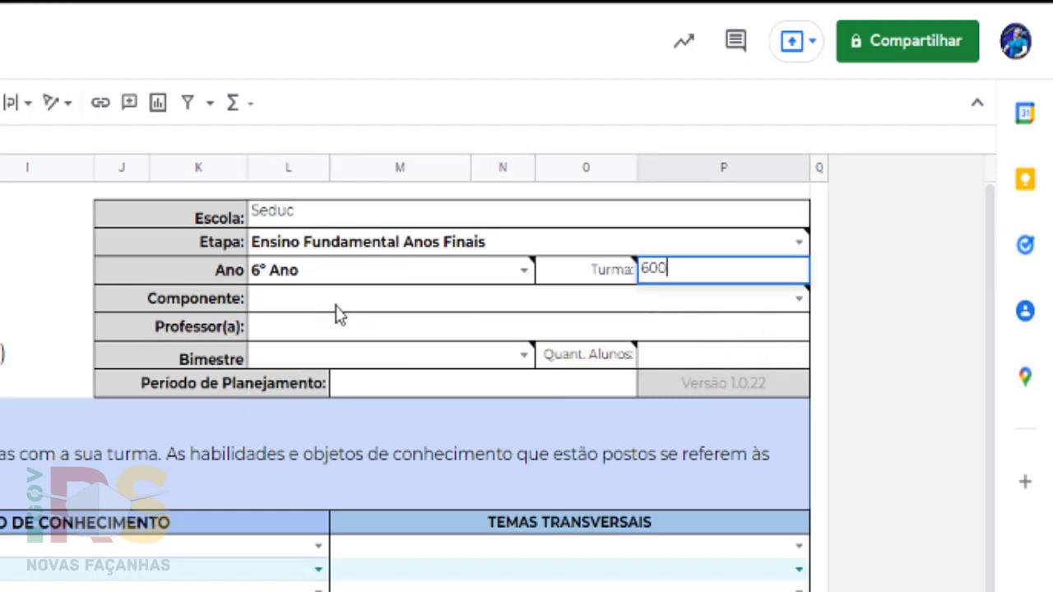
click(800, 300)
- Choose Ciências as the Componente and enter the teacher's name in Professor(a)
click(820, 325)
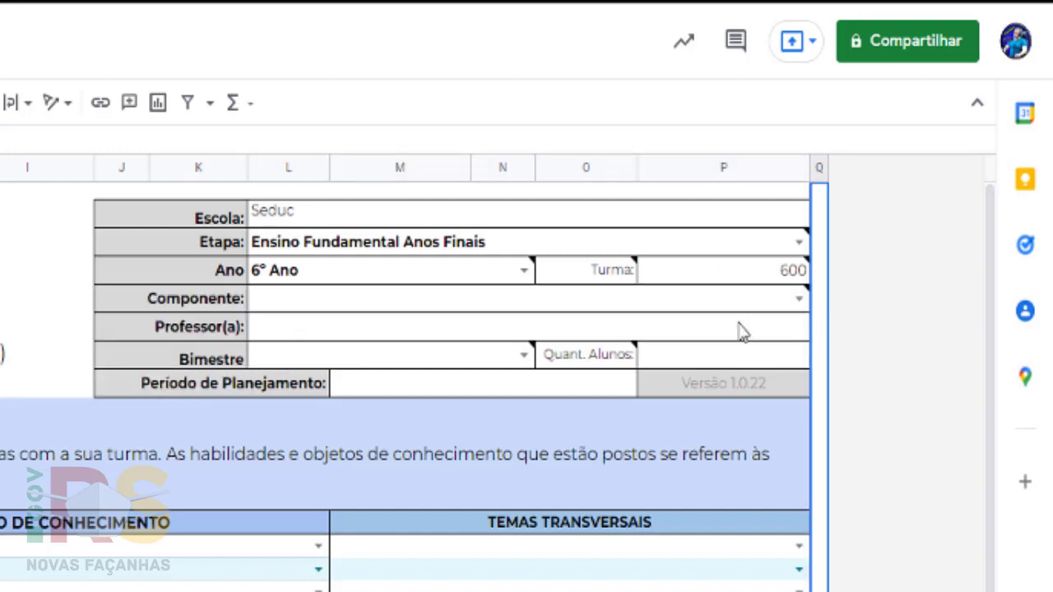
click(798, 301)
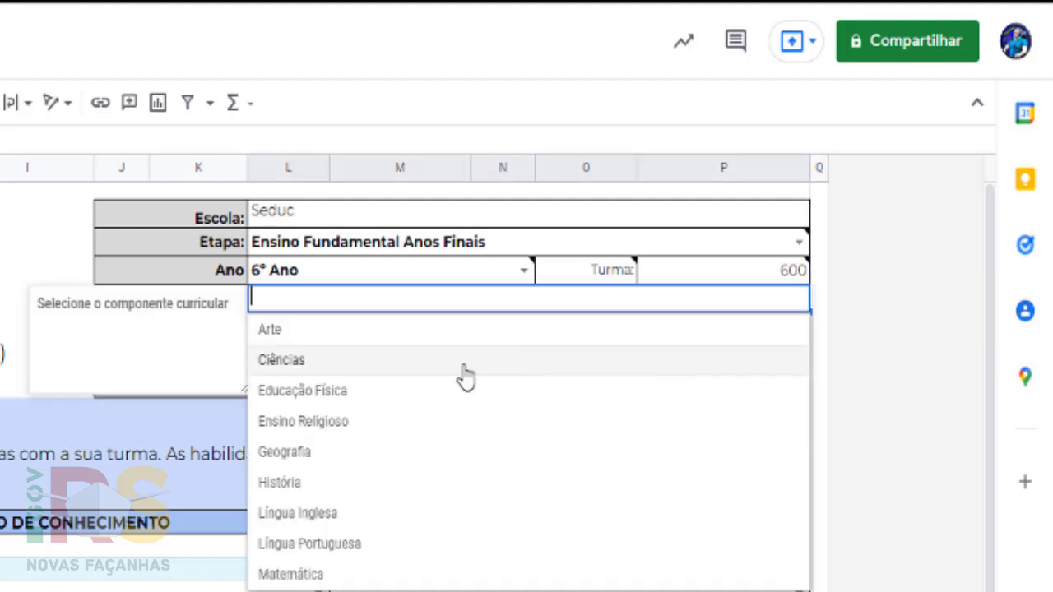
click(418, 368)
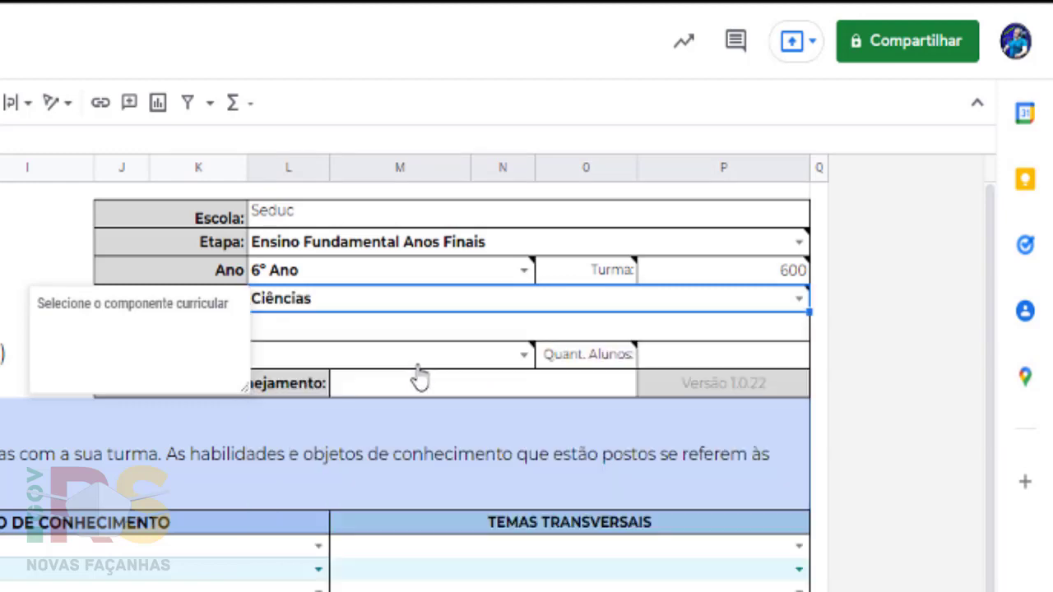
click(882, 359)
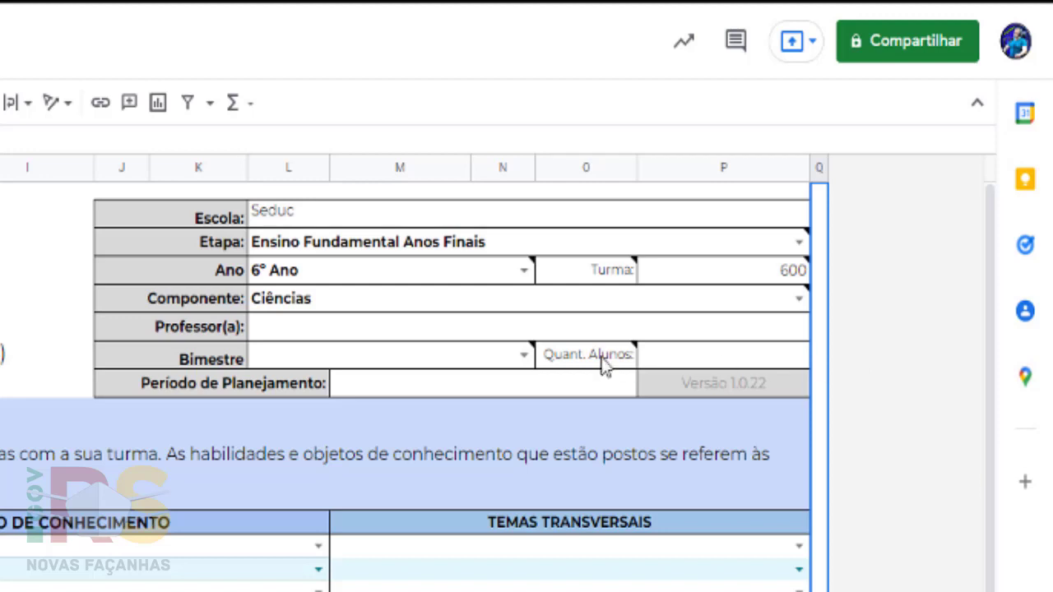
click(381, 333)
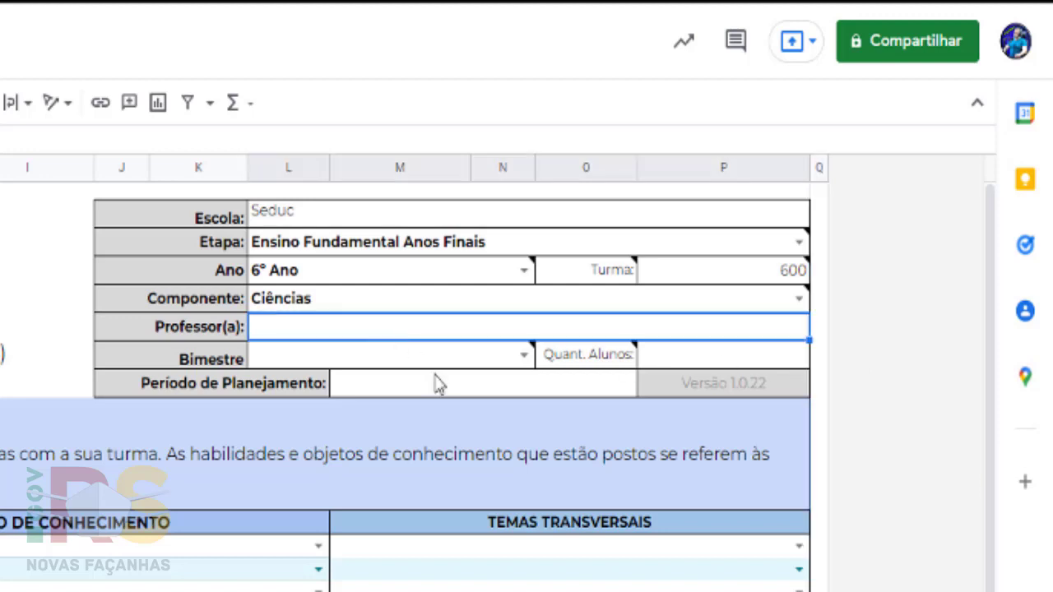
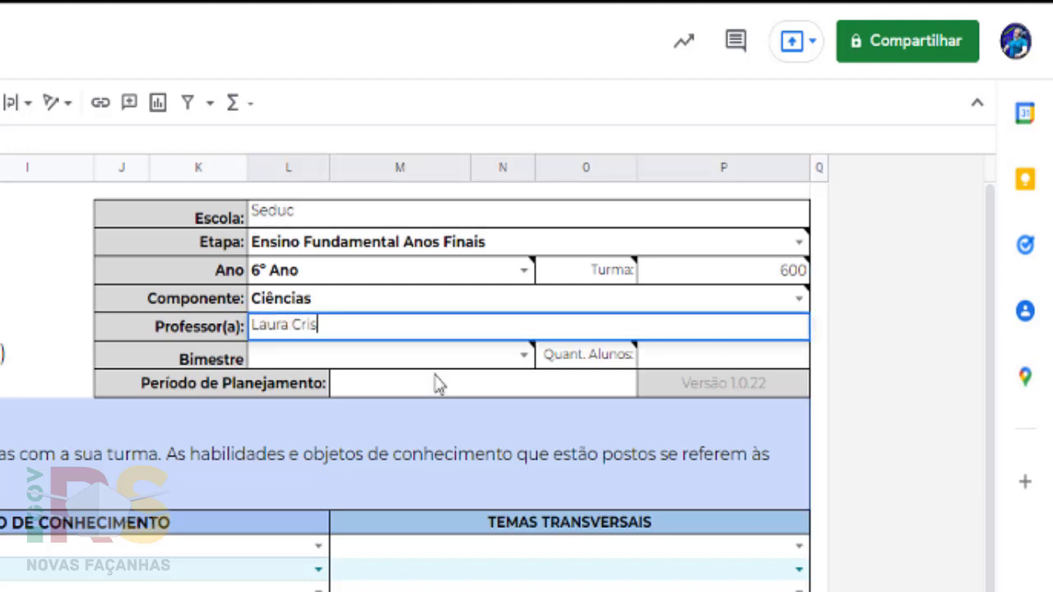
key(Return)
key(Return)
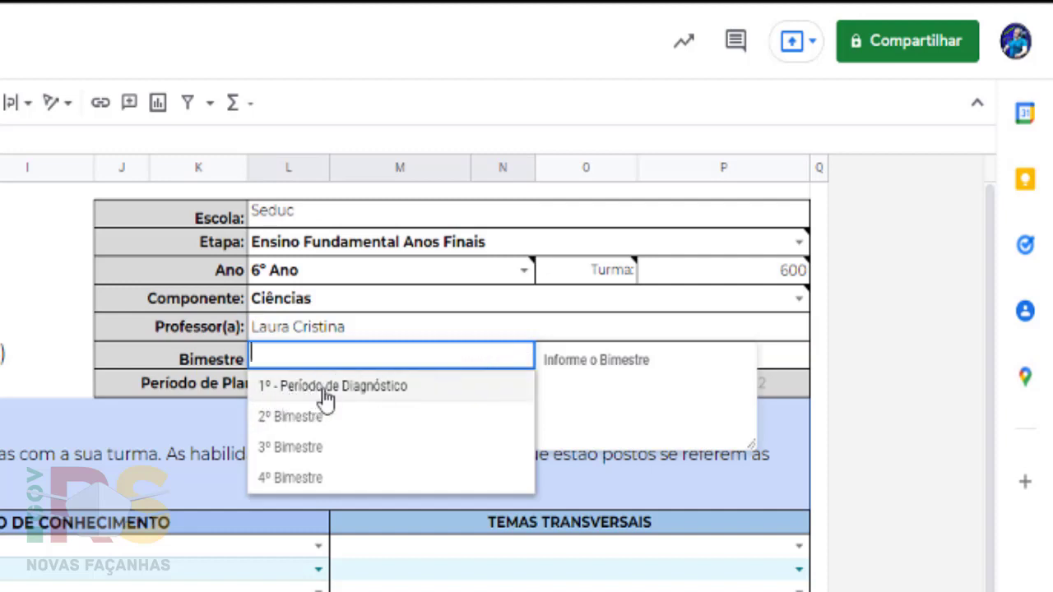
- Set Bimestre to 1º - Período de Diagnóstico and Quant. Alunos to 30
click(322, 389)
click(720, 358)
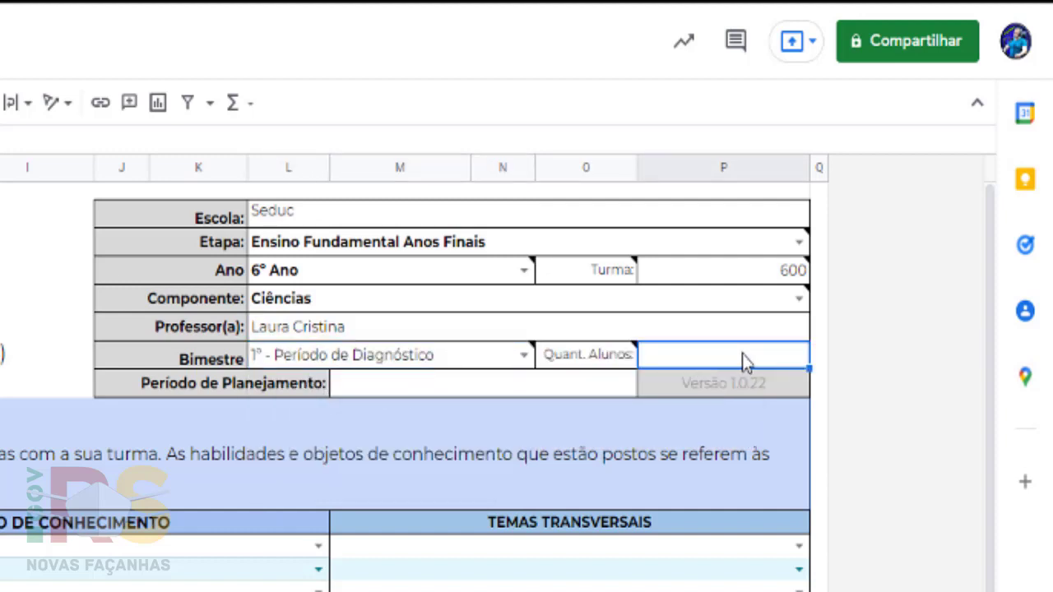
text(30)
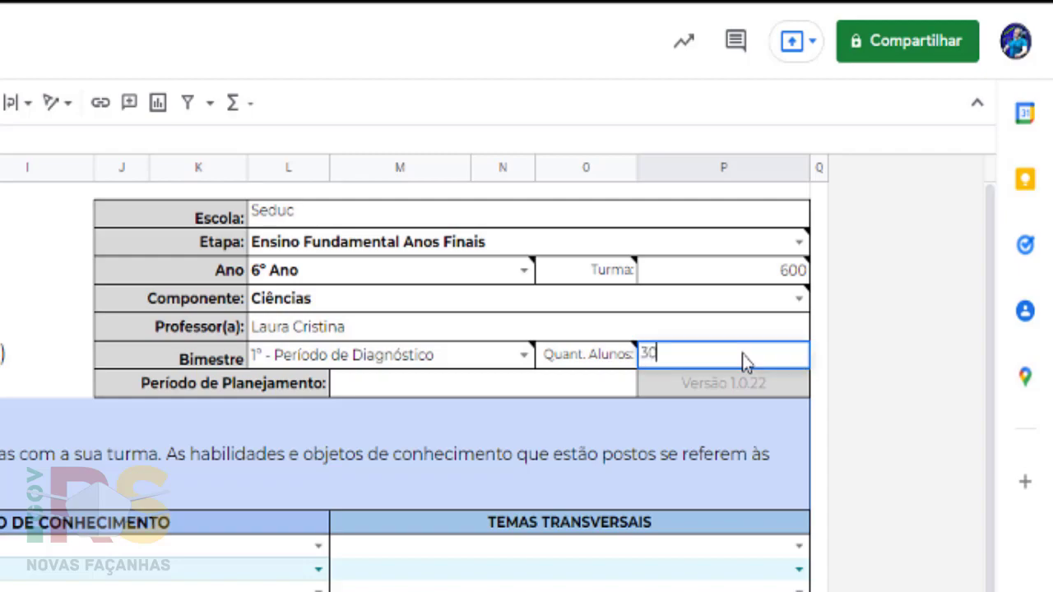
key(Return)
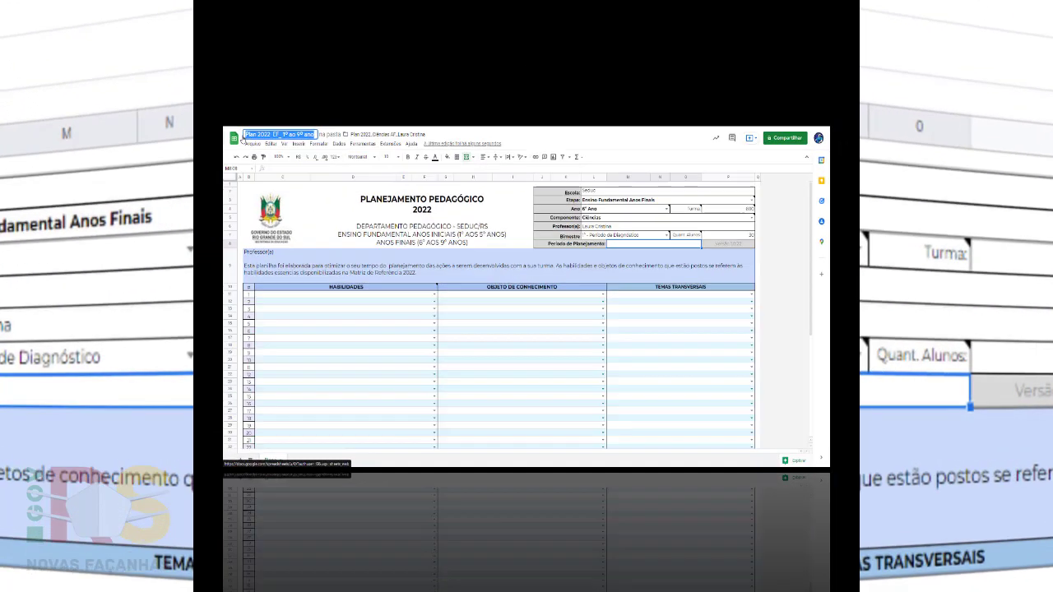
- Change the spreadsheet's file title to 'Plan 2022 14/03 a 18/03'
click(39, 21)
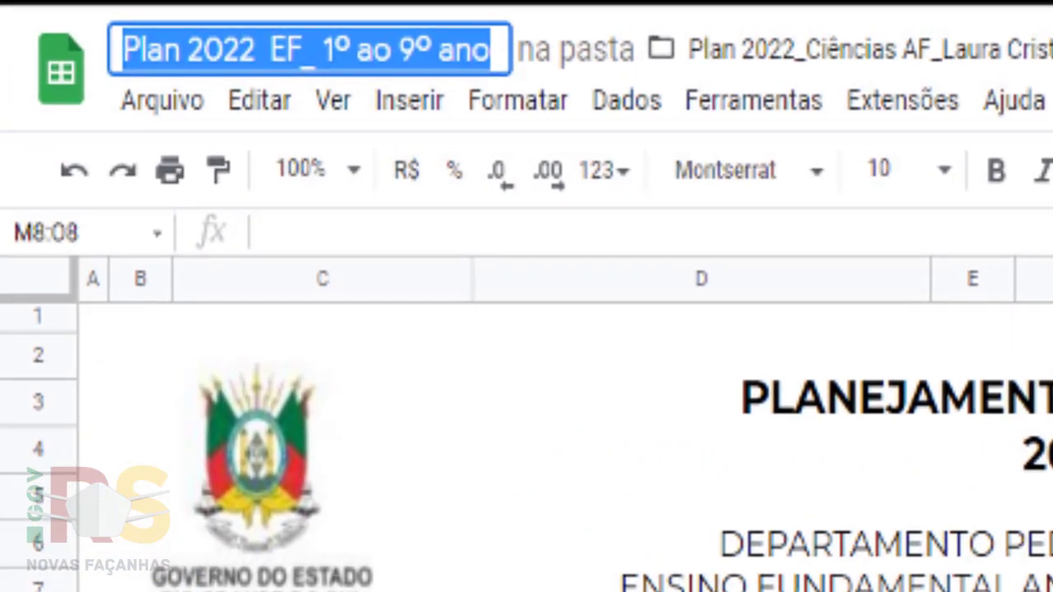
text(Pl)
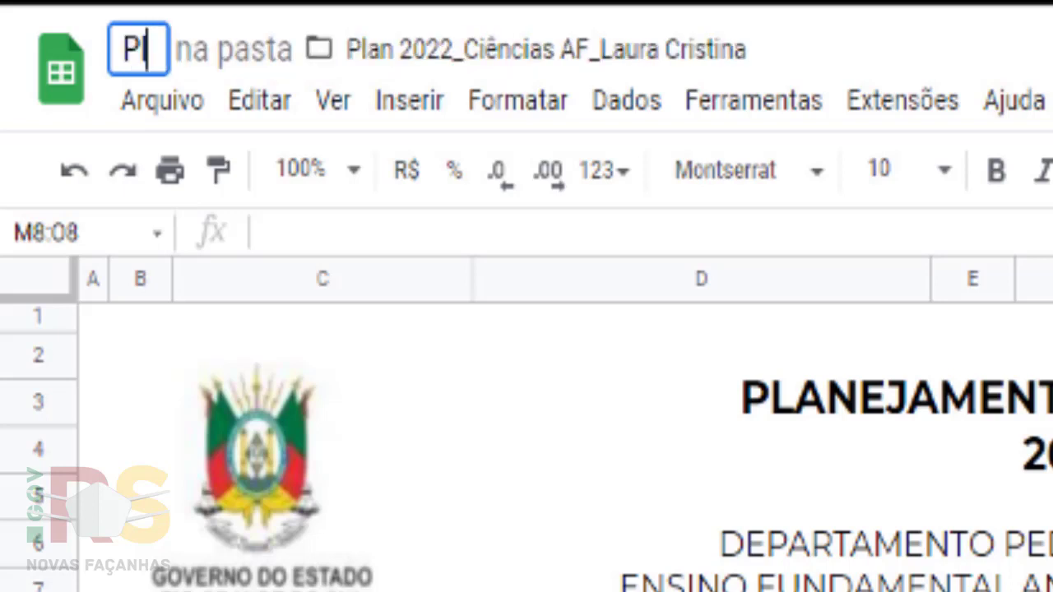
text(an 2022)
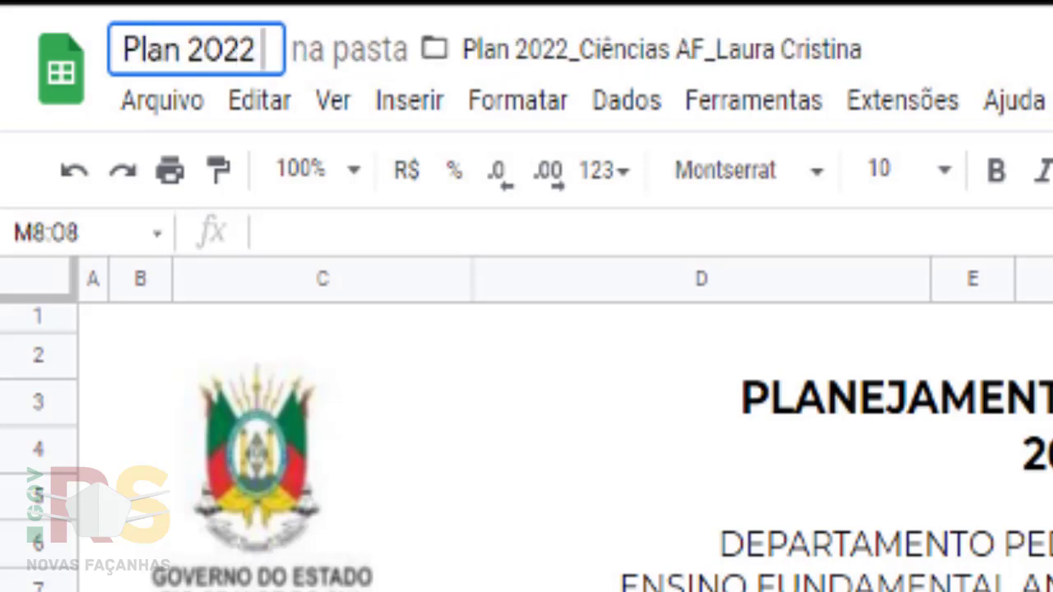
text( 1)
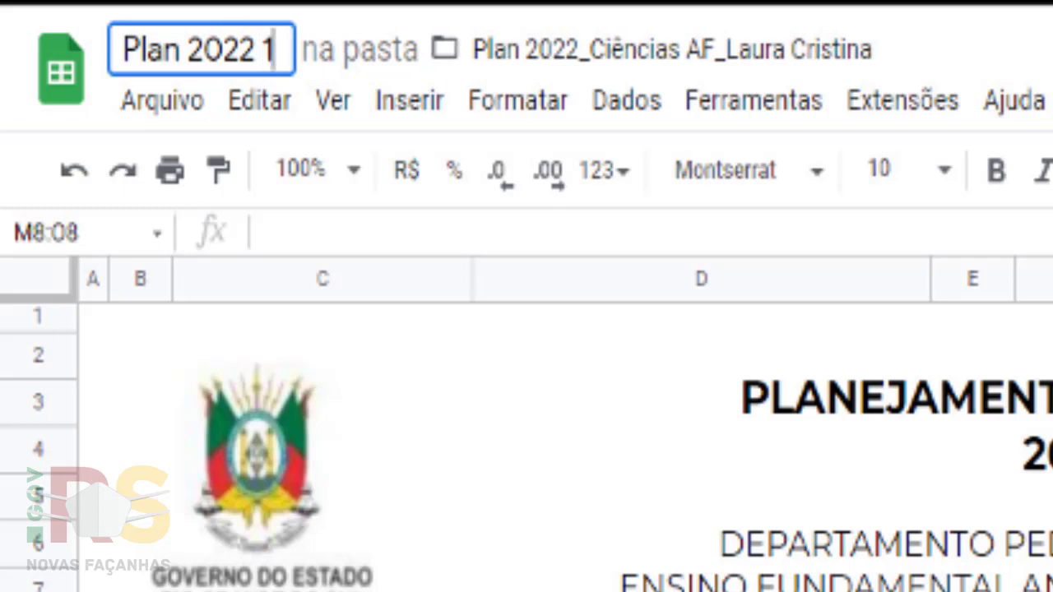
text(4/03 a)
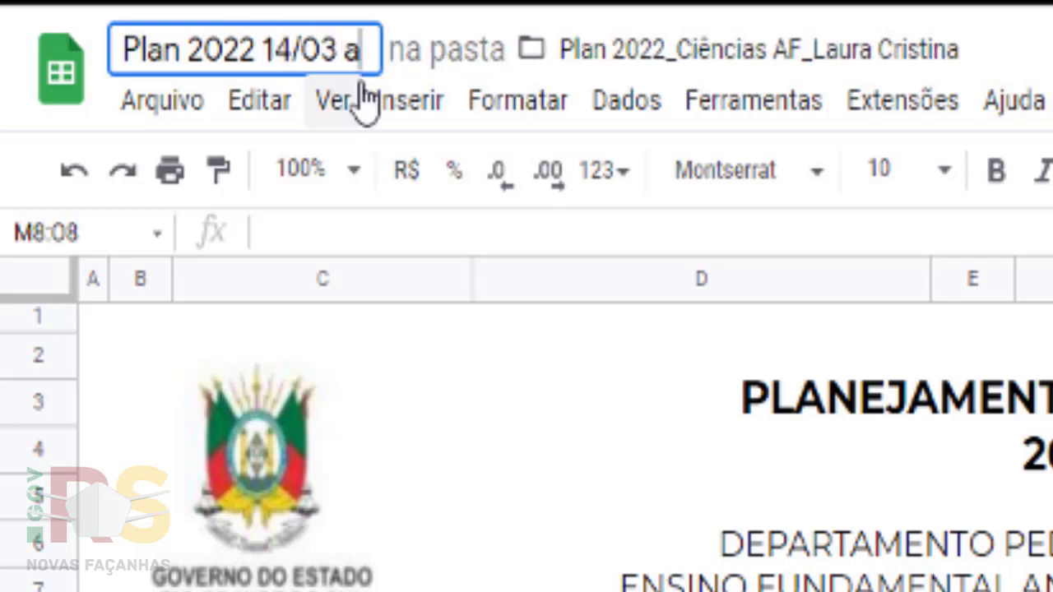
text( 18/03)
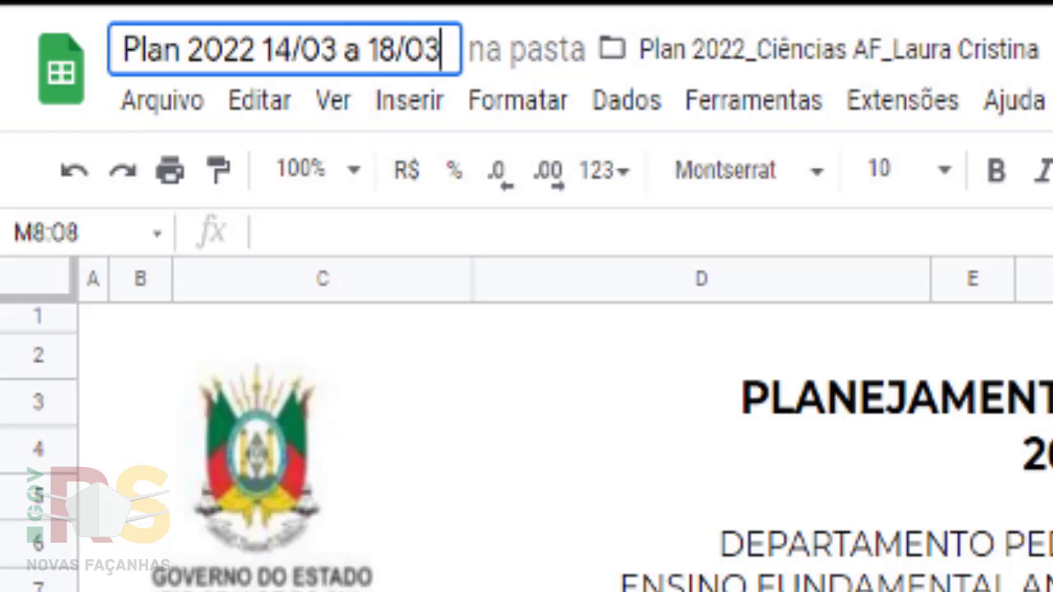
key(Return)
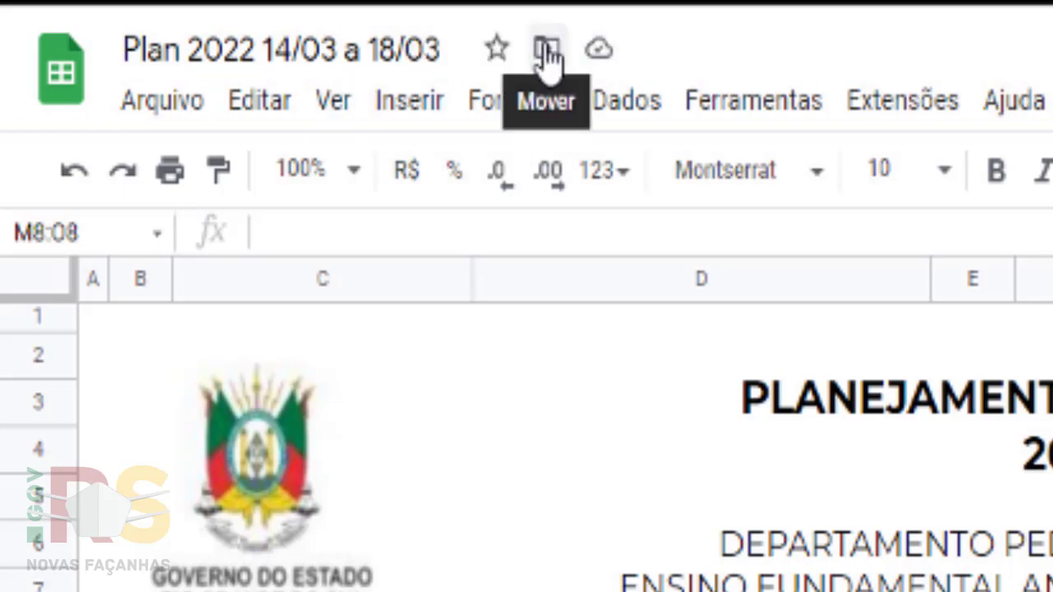
- Enter '14/03 a 18/03' in the header's Período de Planejamento cell
click(546, 56)
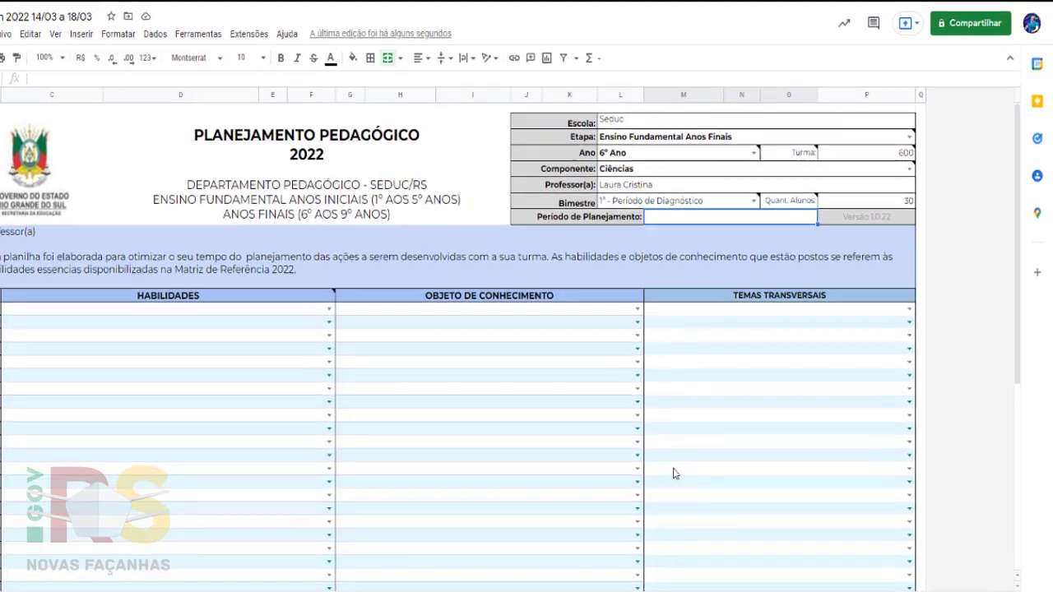
text(14)
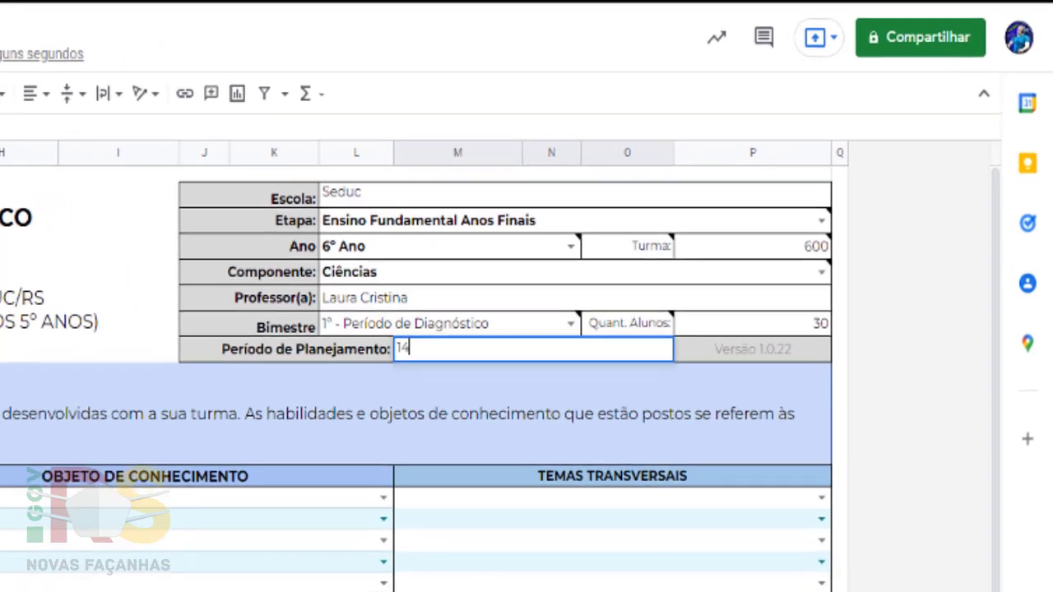
text(/03)
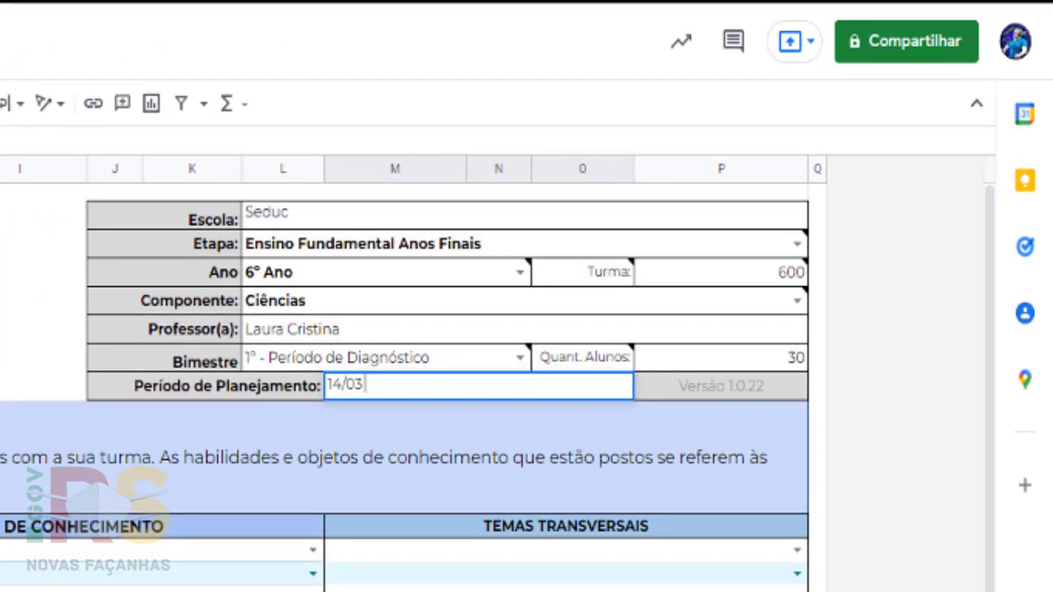
text( a 18/03)
click(49, 588)
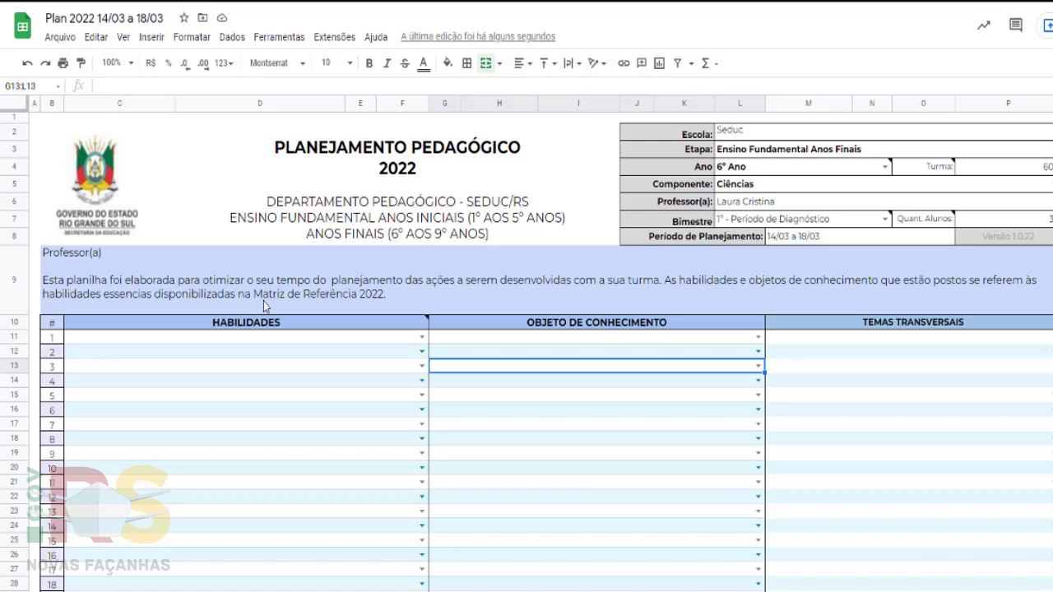
click(333, 322)
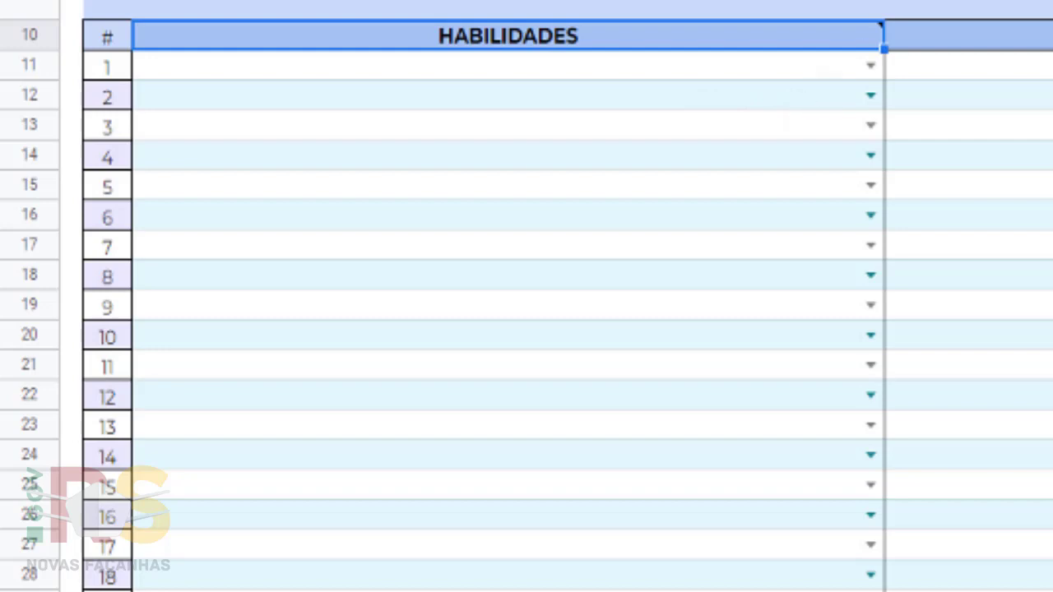
mouse_move(854, 48)
click(869, 65)
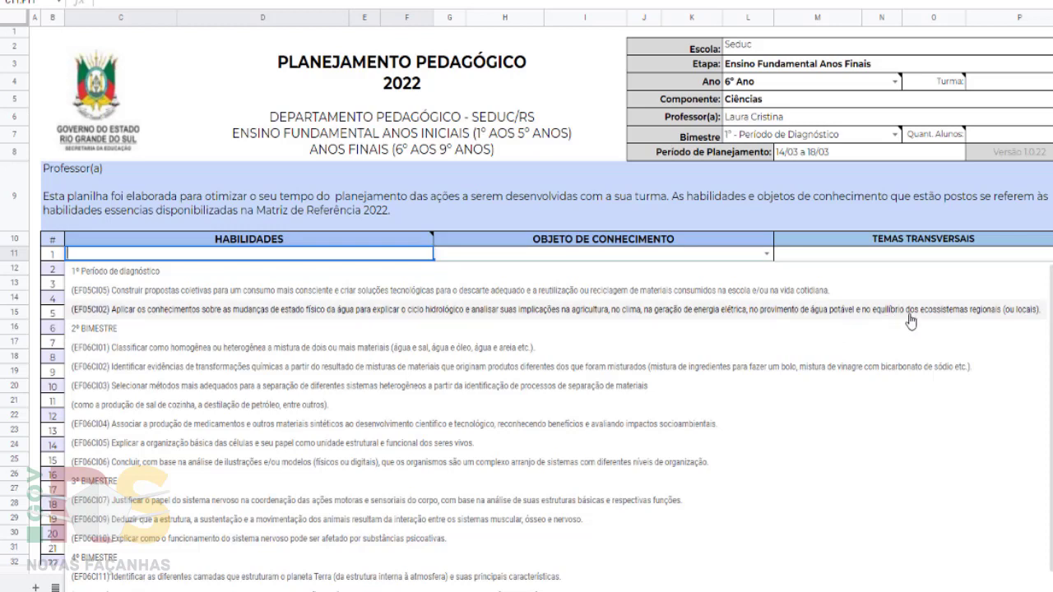
click(992, 320)
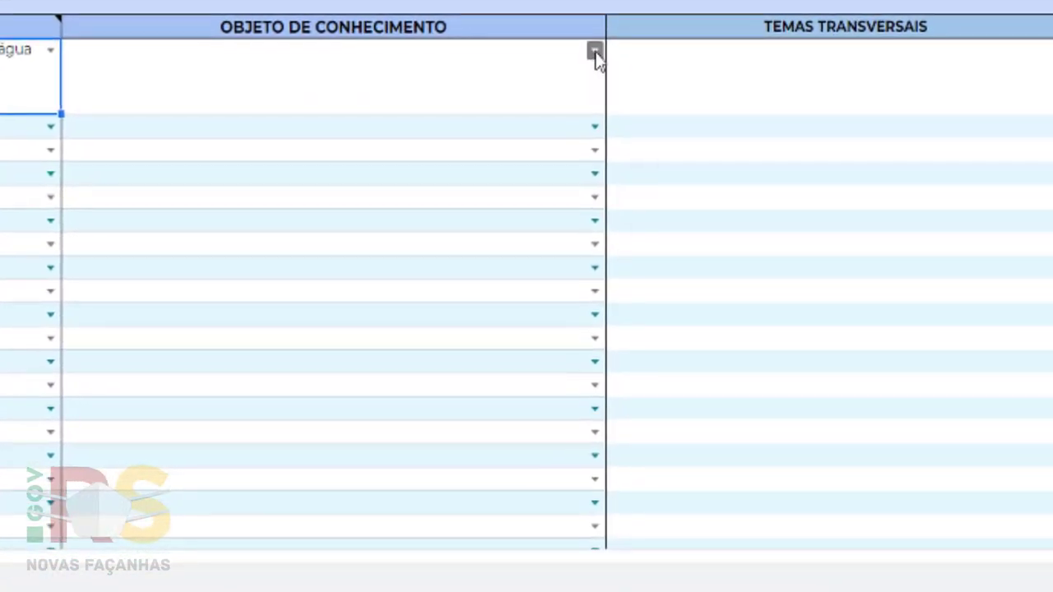
- Pick '(EF05CI05) e (EF05CI02)' from row 1's Objeto de Conhecimento dropdown
click(593, 51)
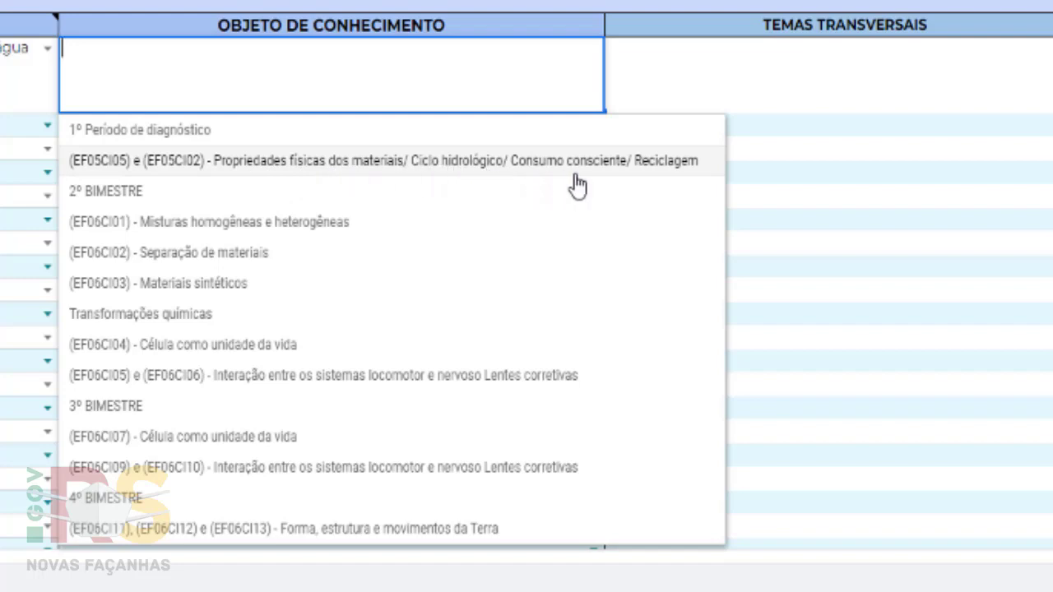
click(640, 164)
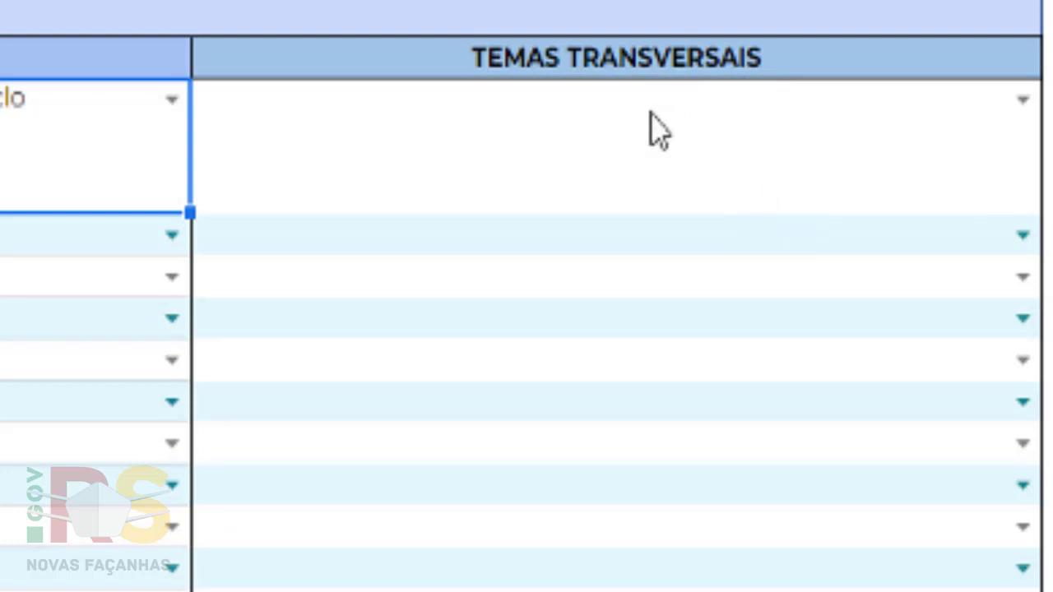
- Choose the 'Assistir documentários...' environmental degradation theme in row 1's Temas Transversais dropdown
click(1025, 102)
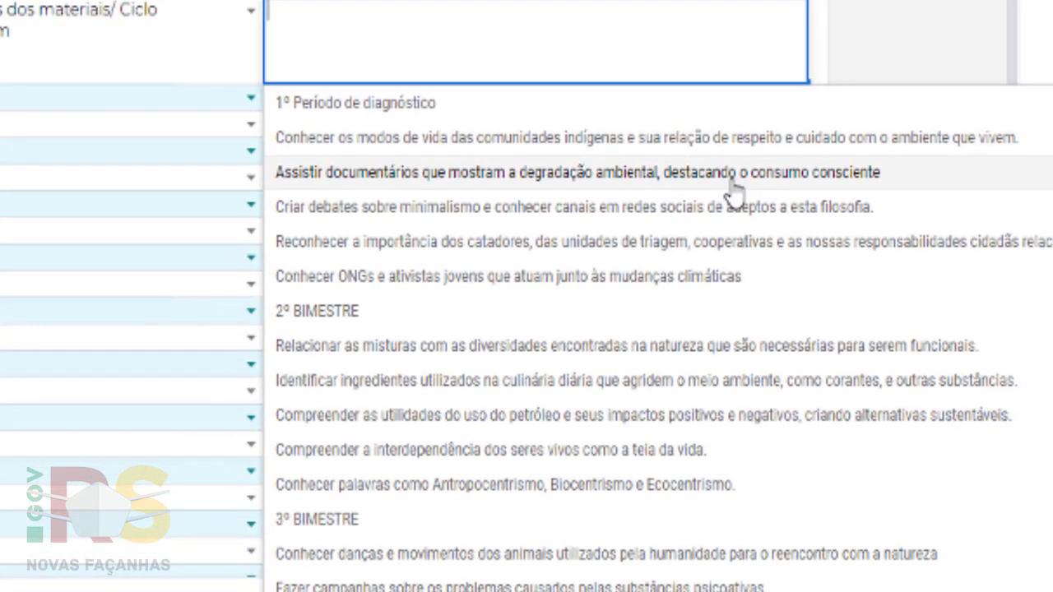
click(816, 177)
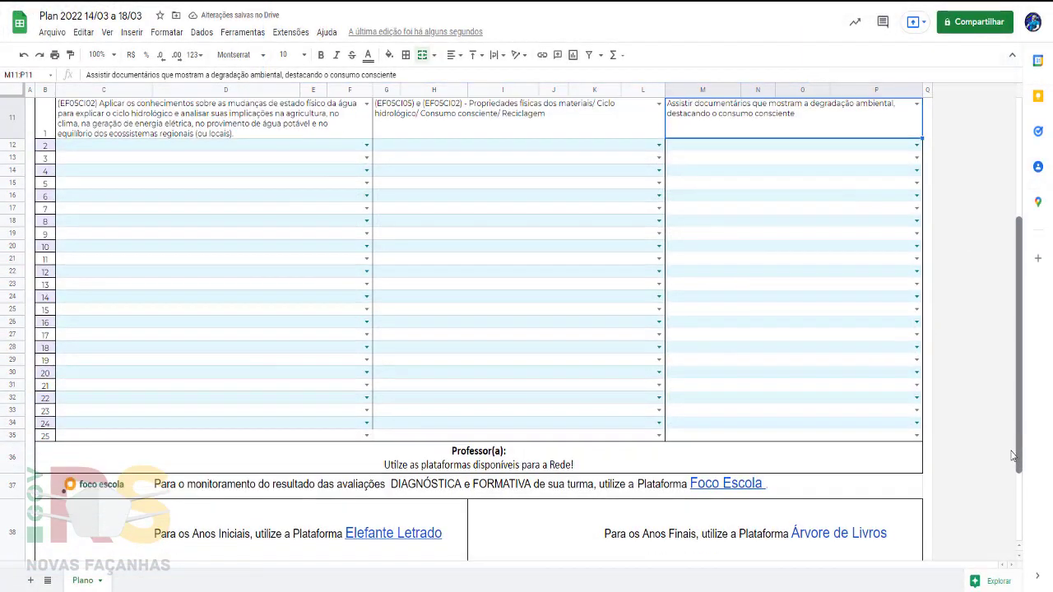
- Scroll down to review the Foco Escola and Árvore platform links, then back up
scroll(1012, 455, down, 5)
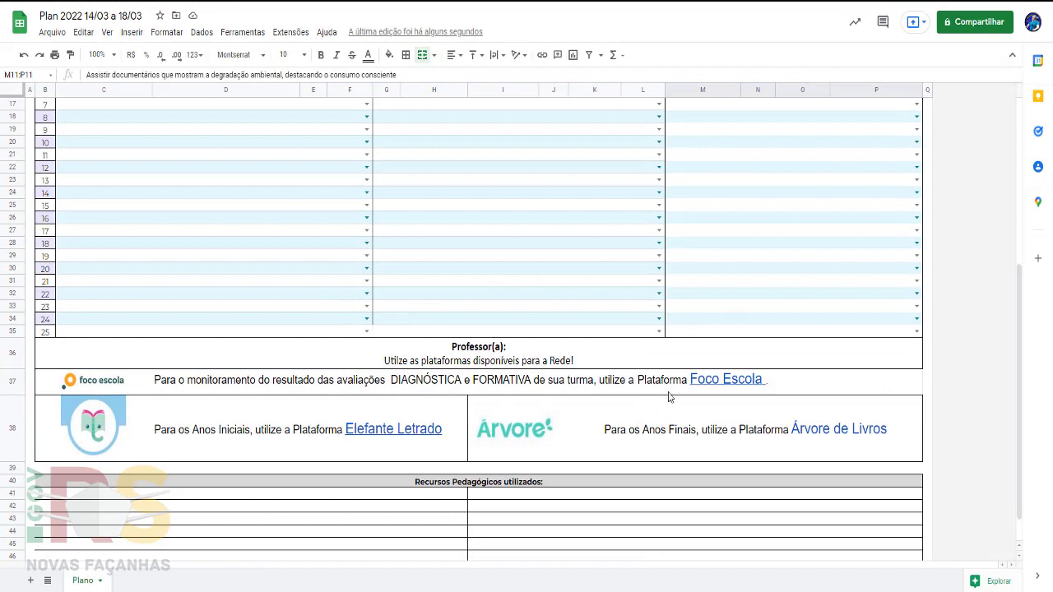
mouse_move(728, 384)
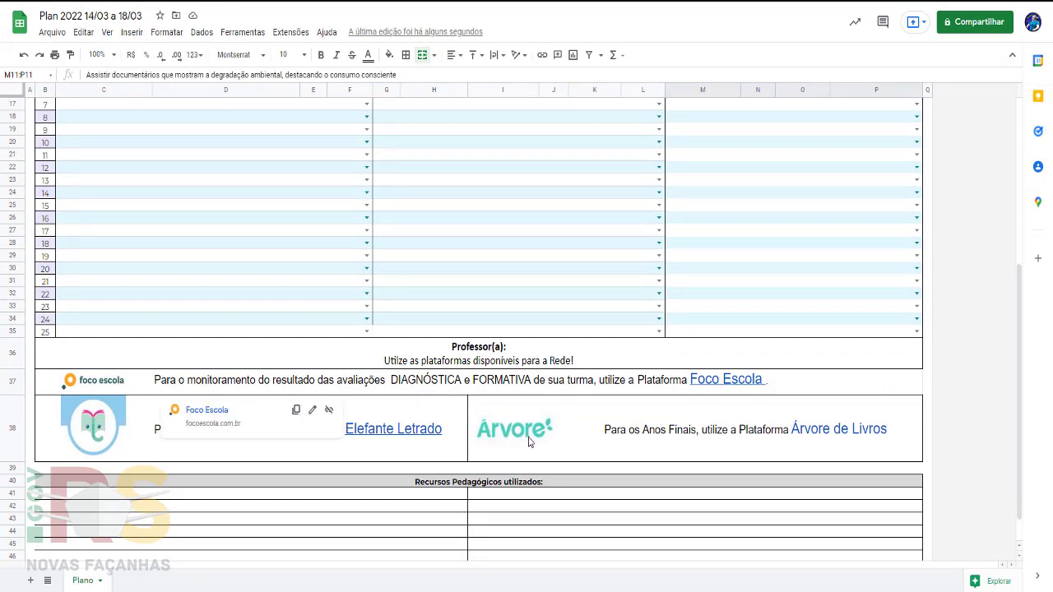
mouse_move(722, 439)
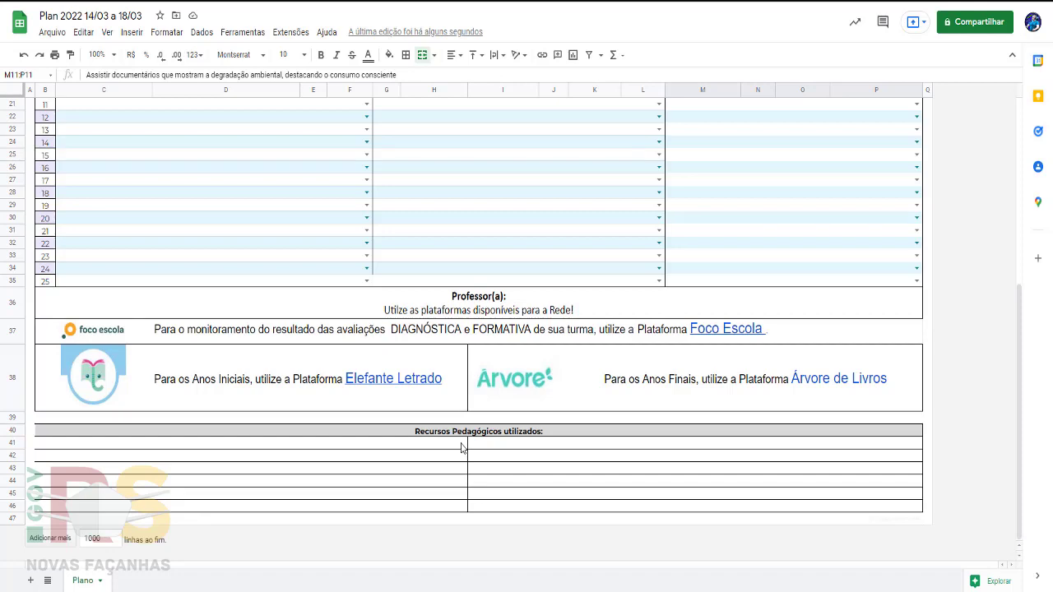
scroll(1027, 407, up, 2)
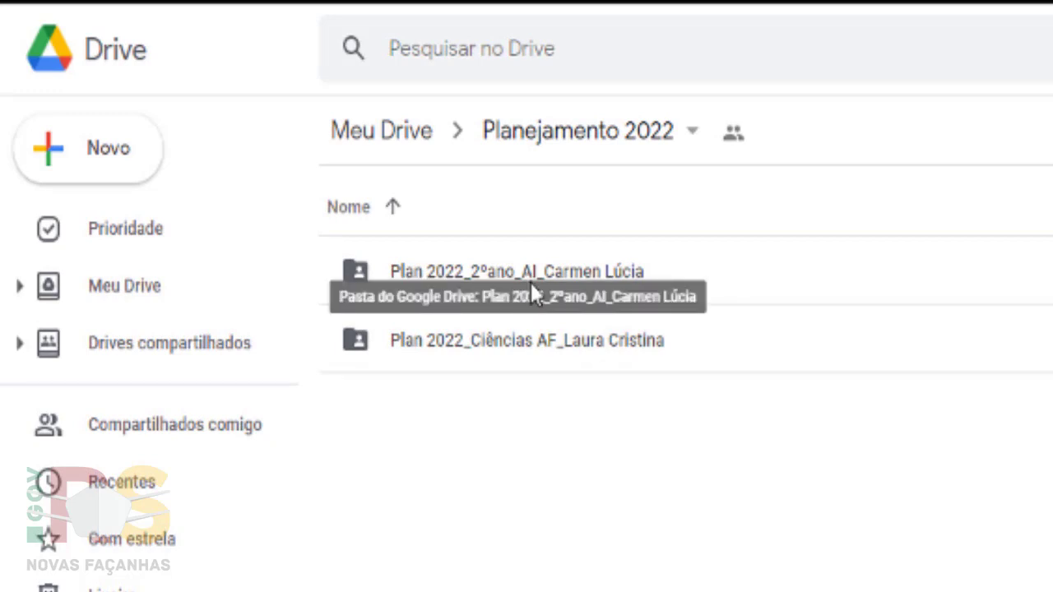
- Open the 2º ano AI teacher's folder and bring up its Compartilhar sharing dialog
double_click(605, 278)
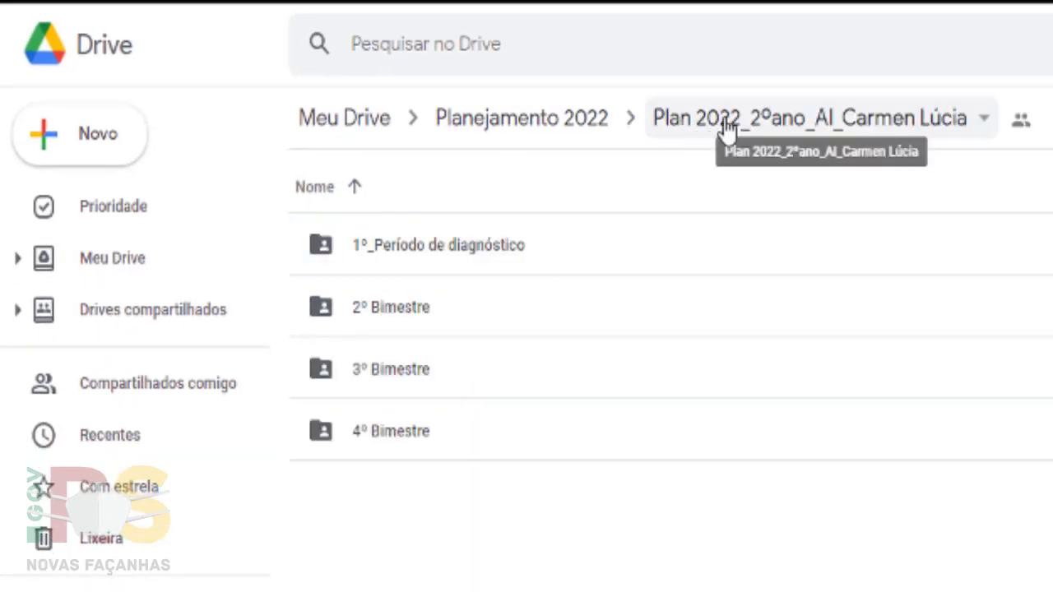
click(983, 123)
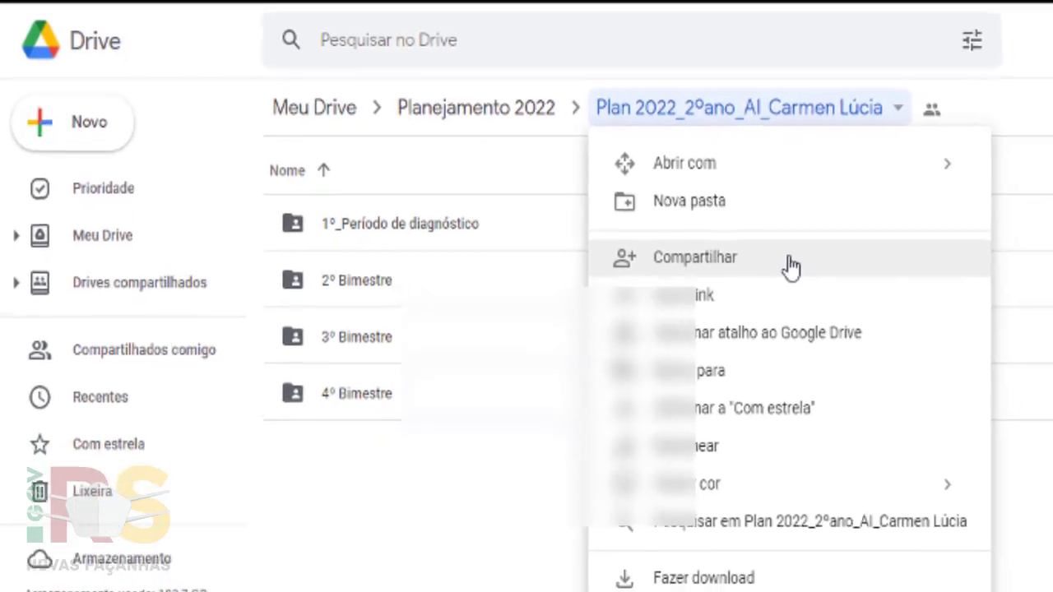
click(788, 262)
click(477, 267)
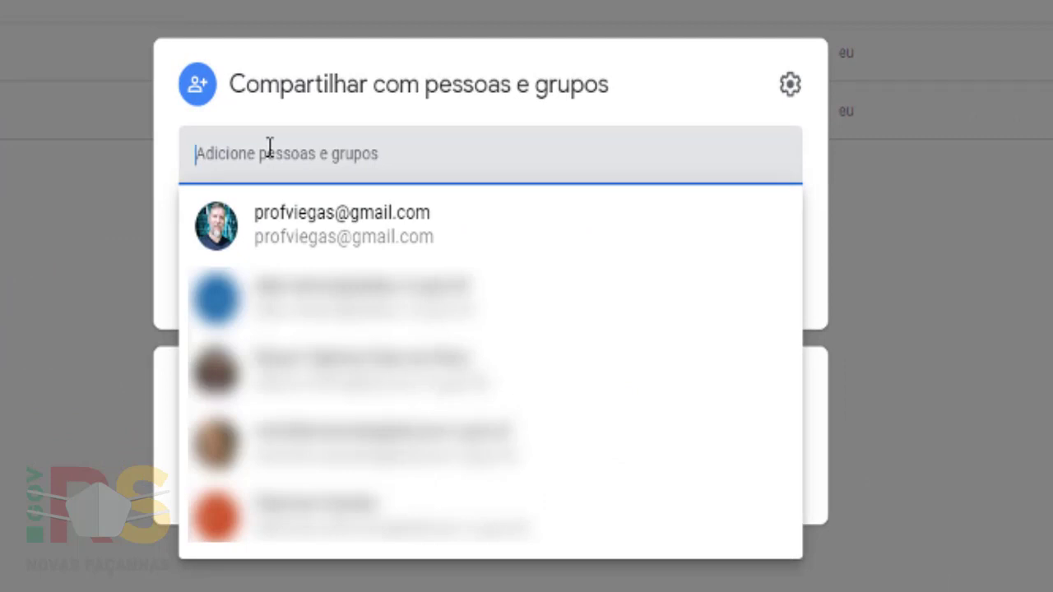
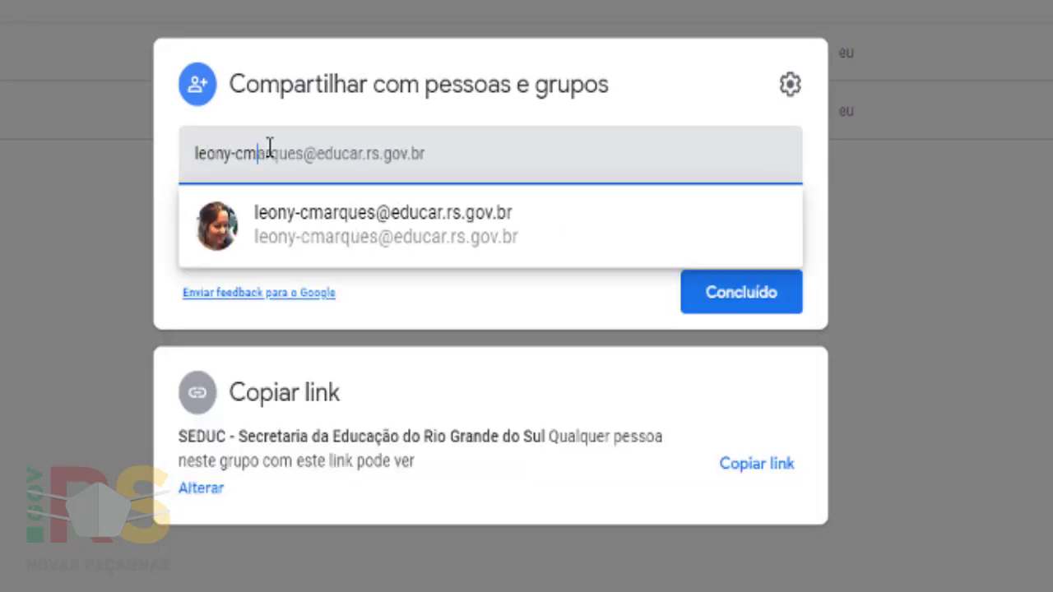
- Add the teacher's school e-mail as a recipient with Comentarista access
click(436, 244)
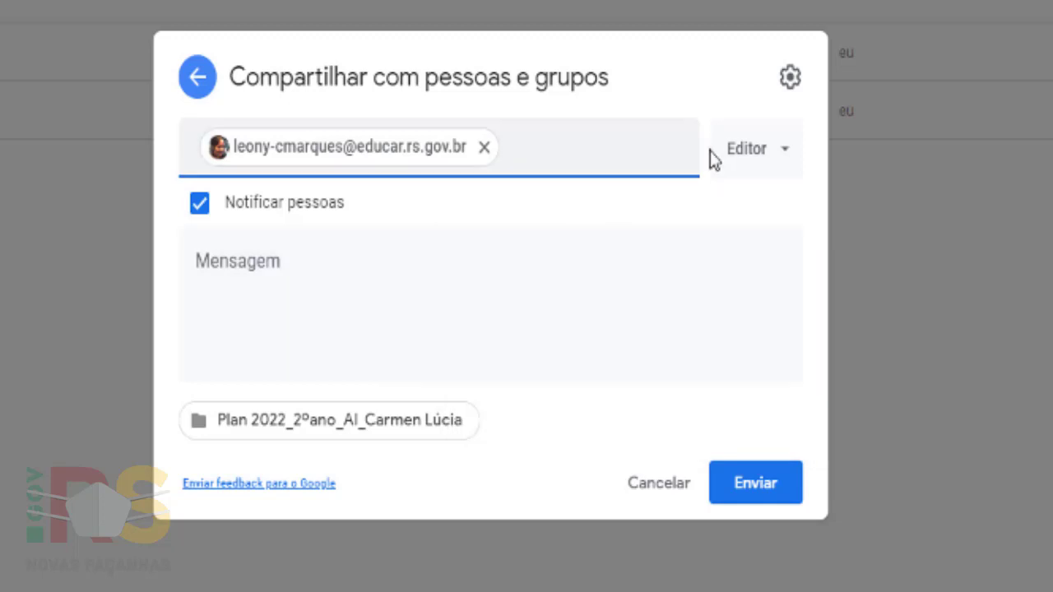
click(783, 162)
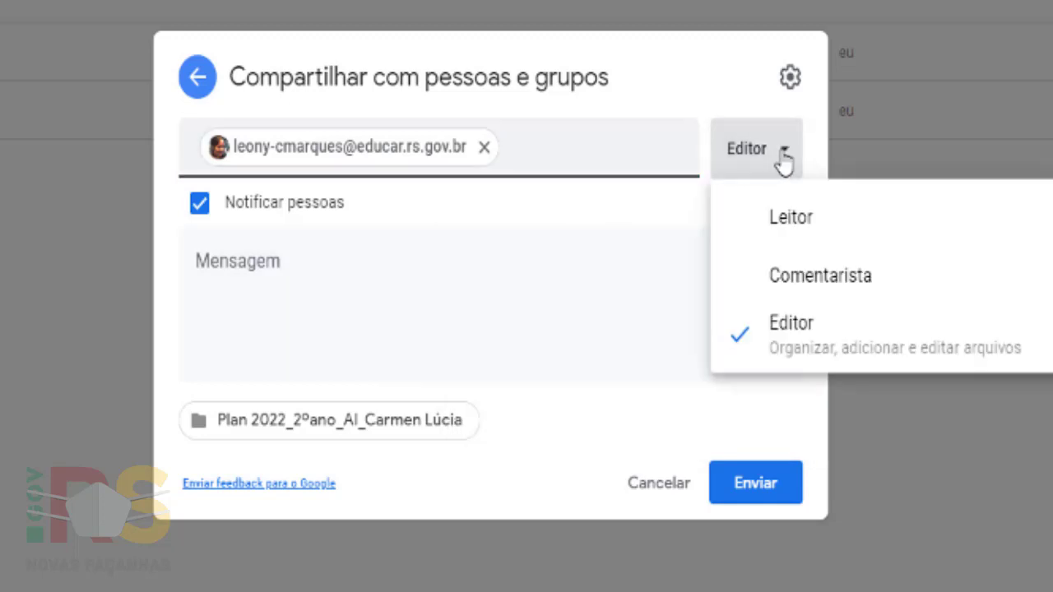
click(788, 278)
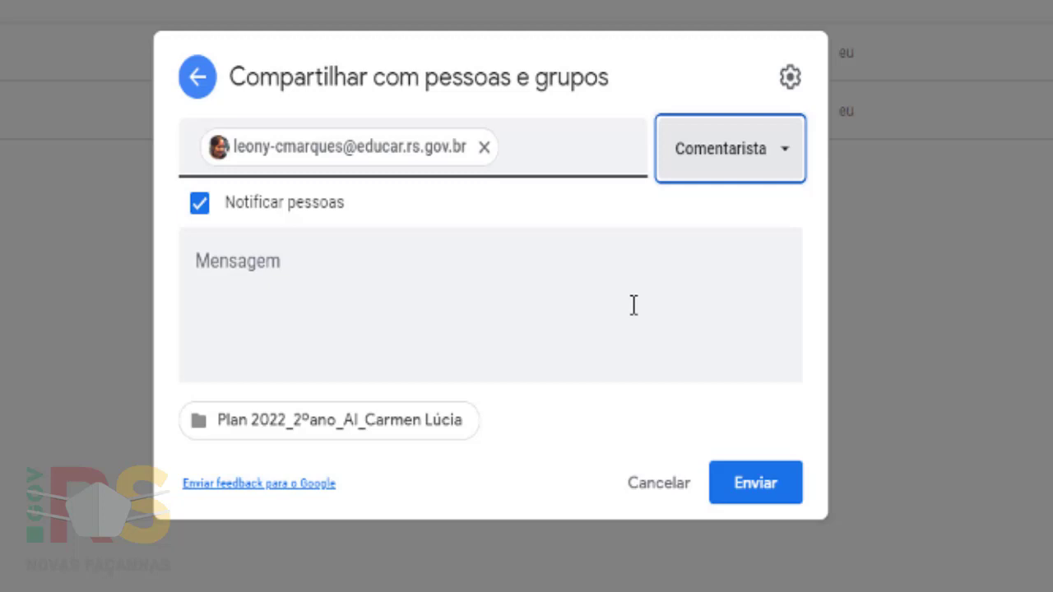
- Send the share with the note 'Estou compartilhando com você a minha planilha de planejamento pedagógico 2022'
click(468, 269)
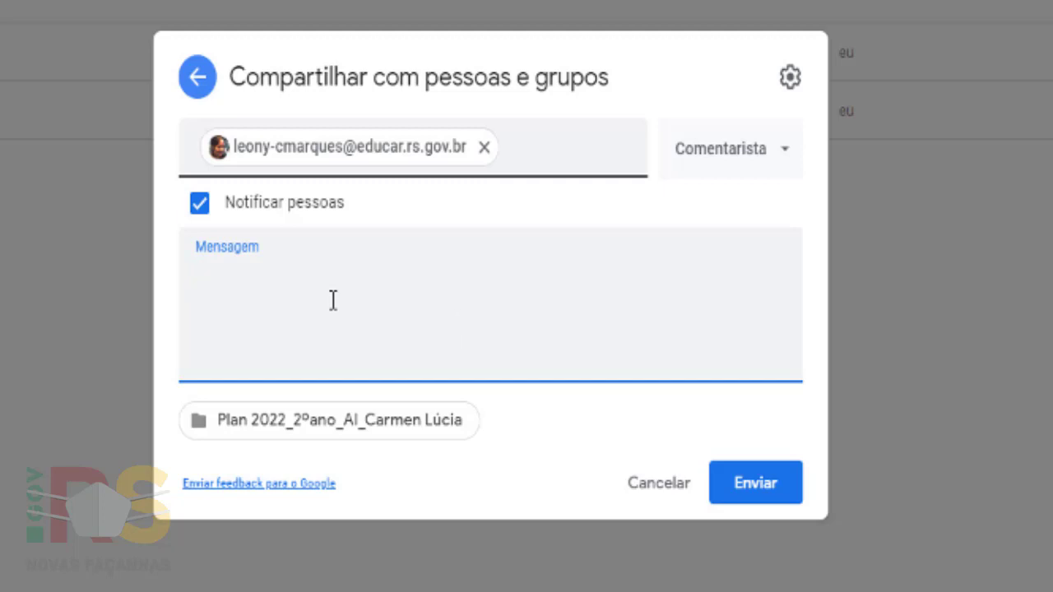
text(Estou com)
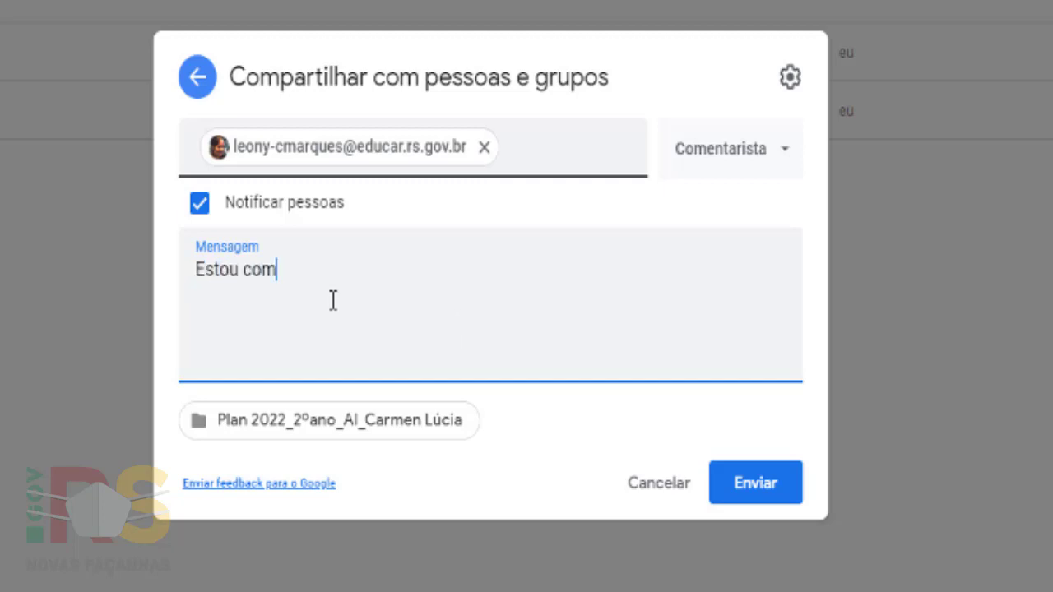
text(partilhando com voc)
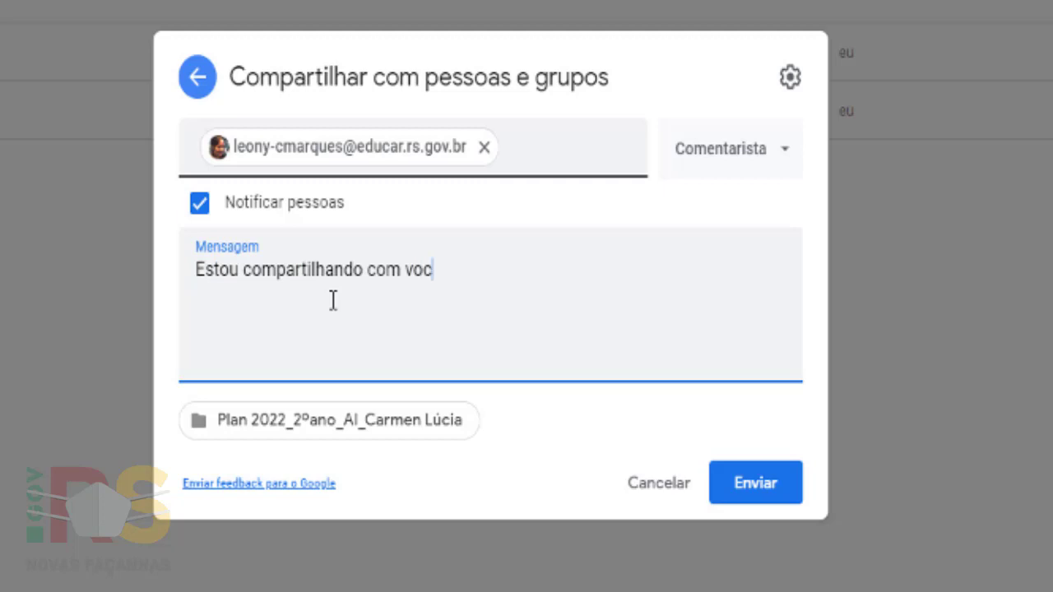
text(ê a minha plan)
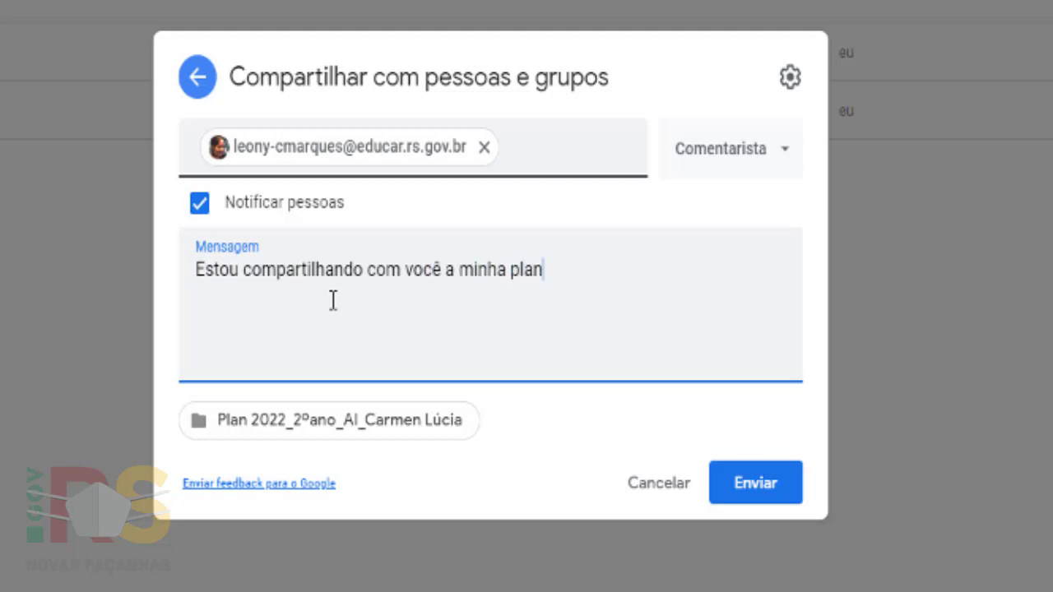
text(ilha de plane)
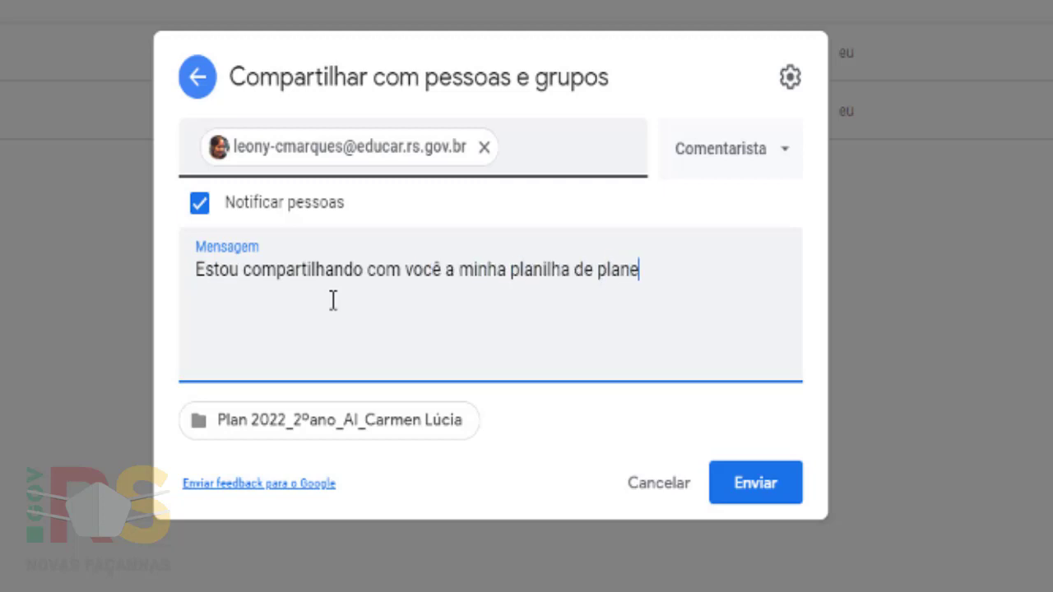
text(jamento pedagógico 20)
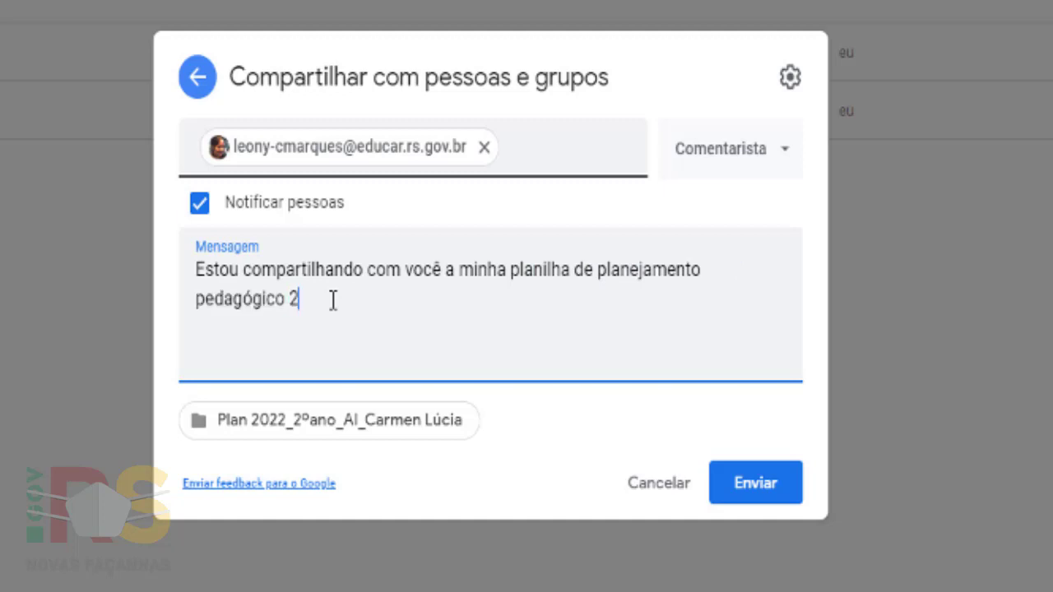
text(22)
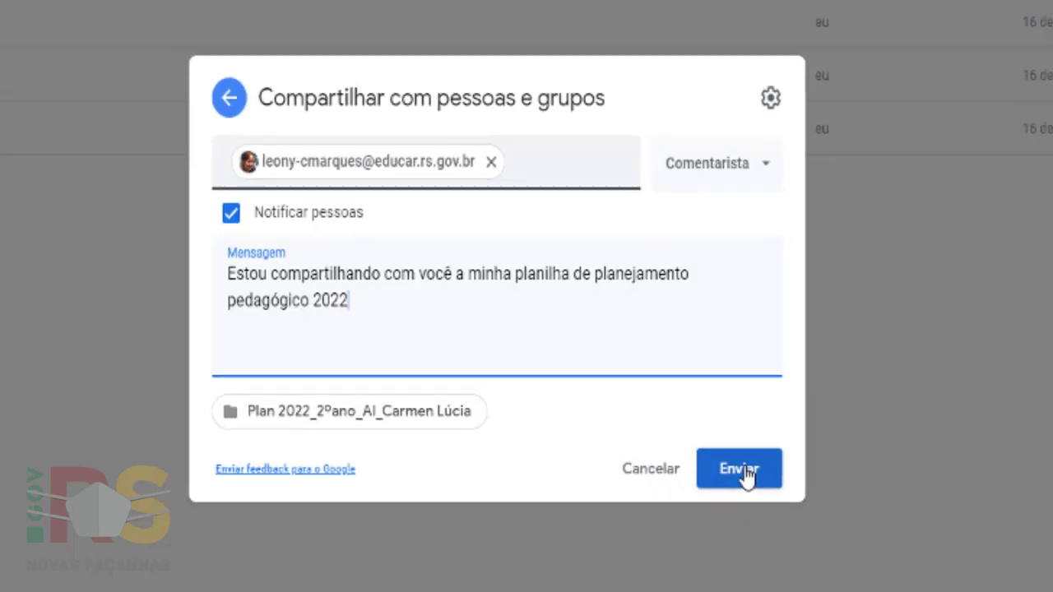
click(672, 411)
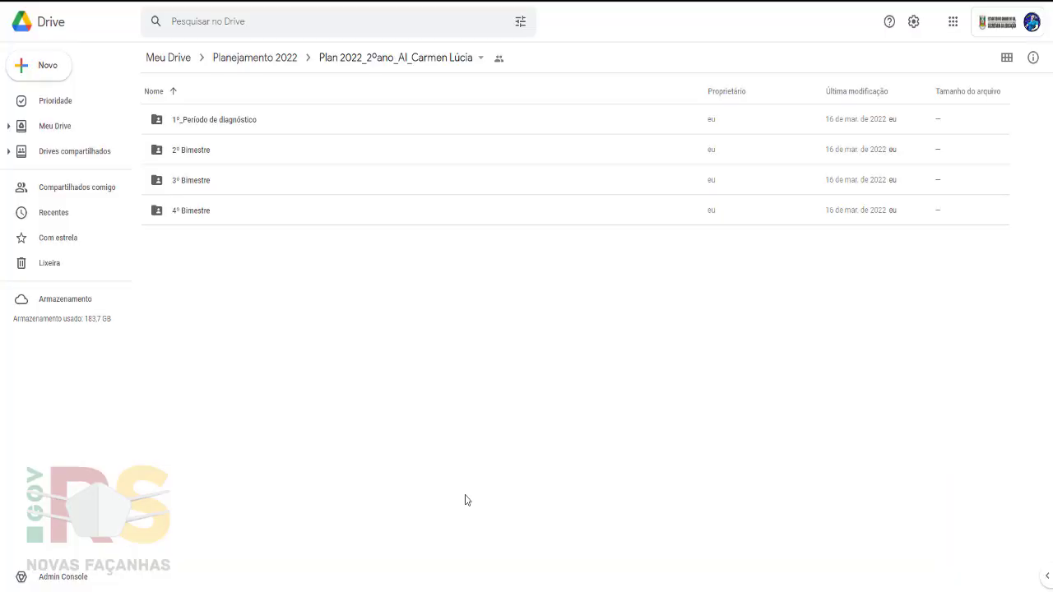